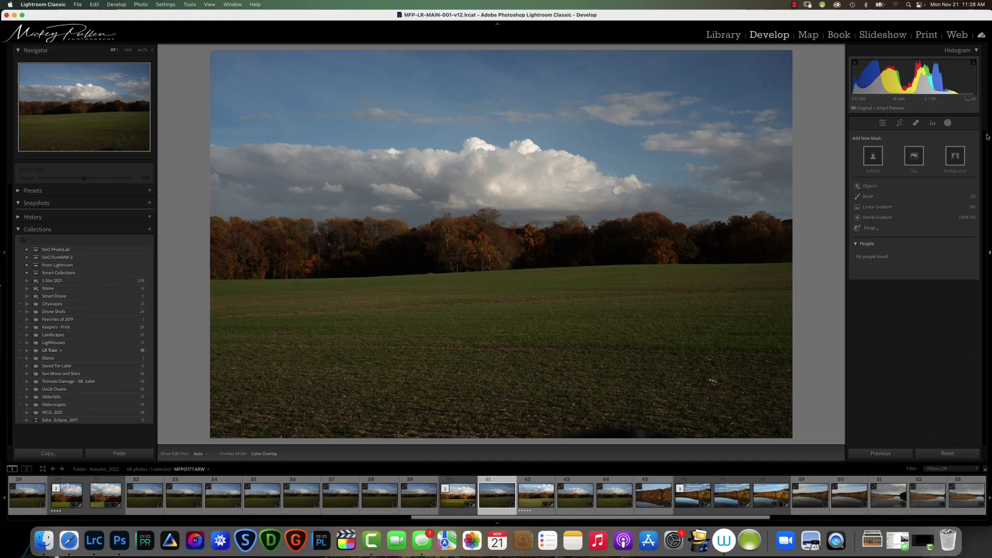
Add Mask 1, a radial gradient ellipse positioned over the middle of the autumn treeline.
click(948, 123)
click(949, 123)
click(866, 218)
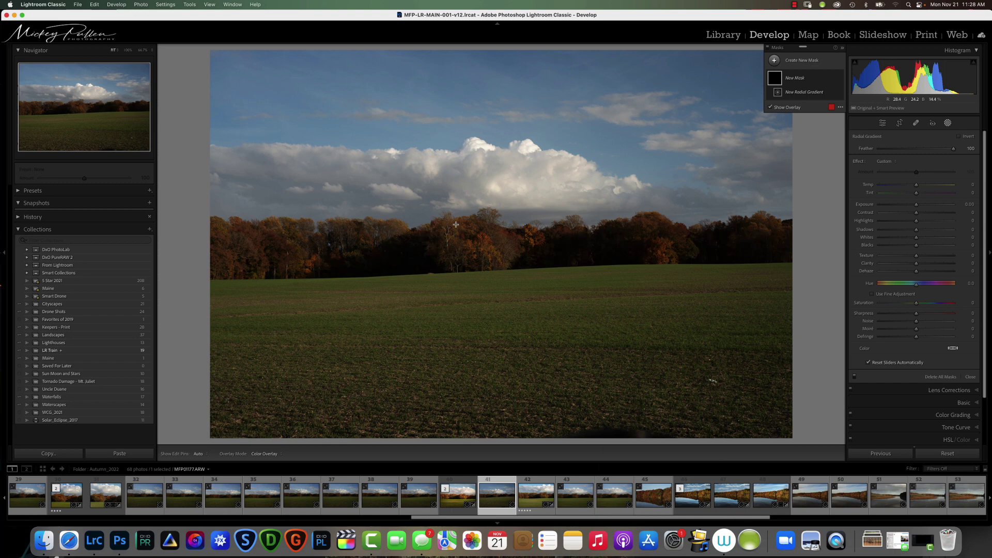
drag(456, 225, 509, 257)
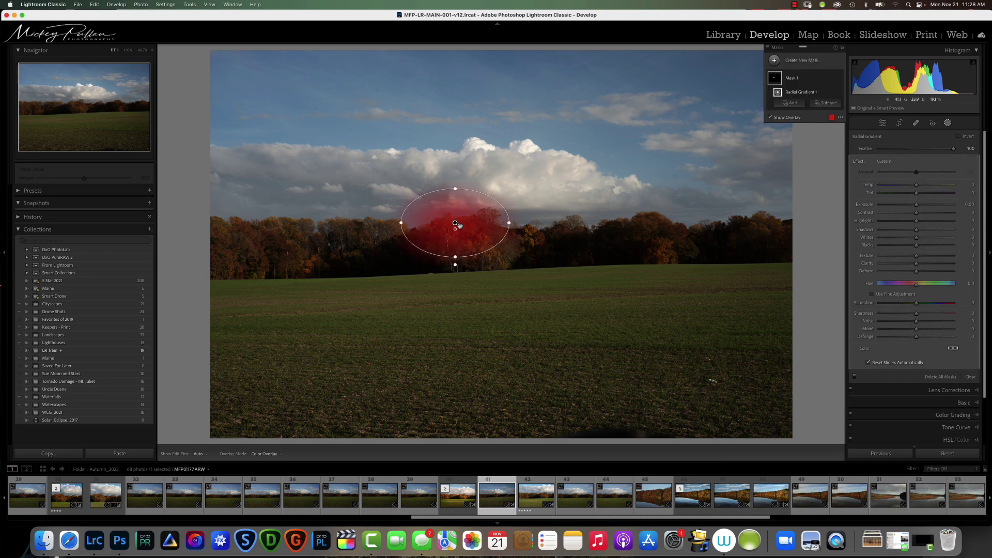
drag(455, 223, 481, 240)
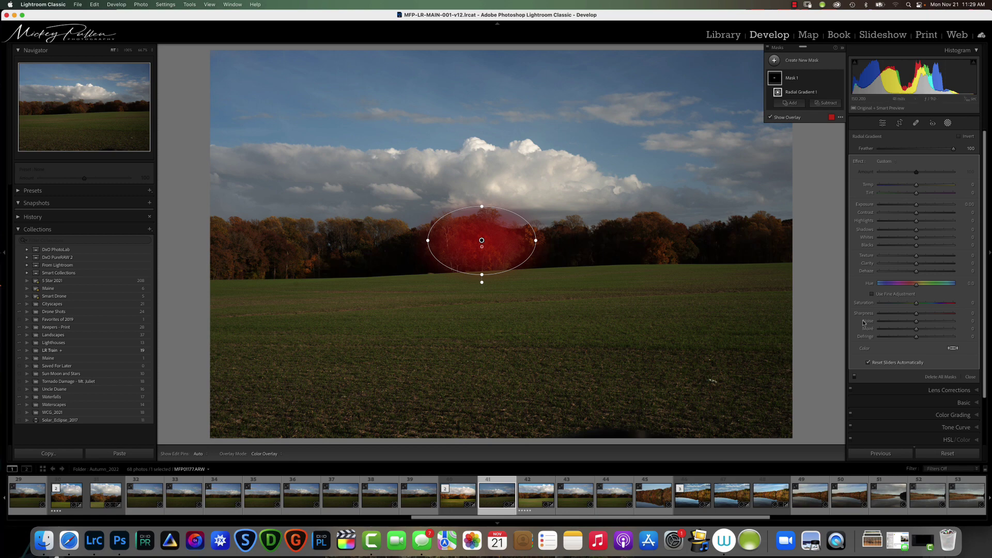
Discard the old mask and draw a new circular radial gradient moved onto the treeline.
click(947, 453)
click(874, 219)
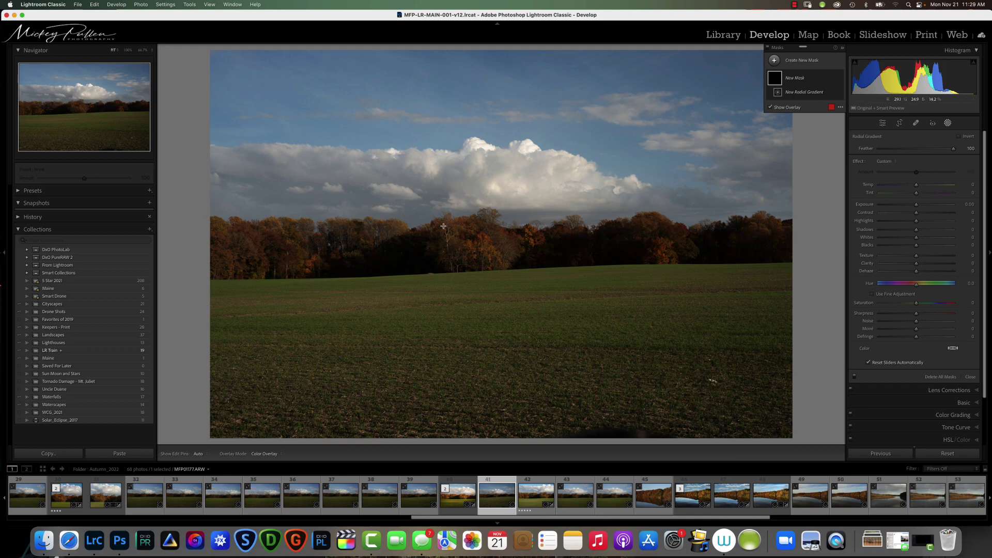
drag(443, 220, 487, 263)
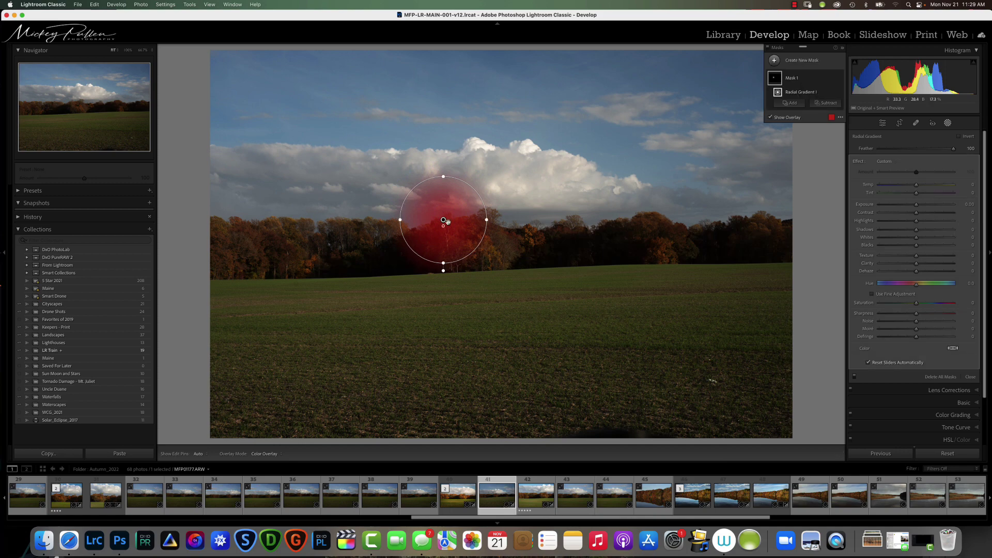
drag(443, 220, 480, 241)
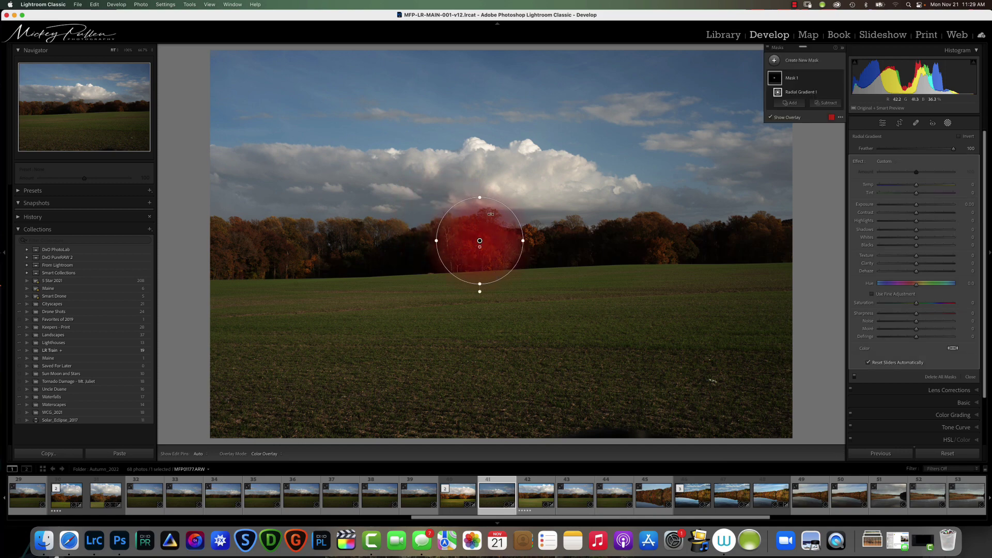
Flatten, widen and slightly rotate the ellipse so it tightly hugs the central treeline.
drag(480, 197, 480, 209)
drag(524, 241, 553, 240)
drag(406, 241, 416, 242)
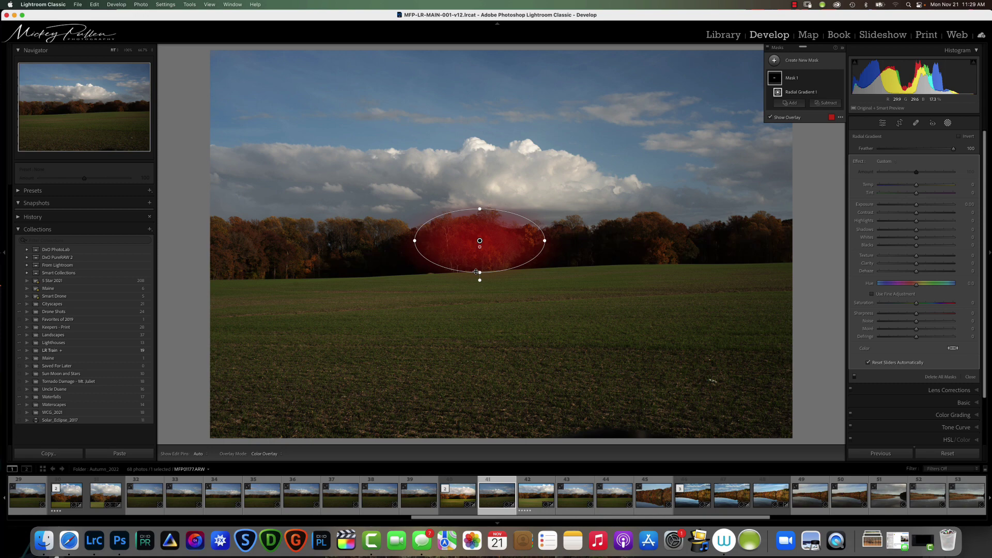
drag(479, 272, 478, 276)
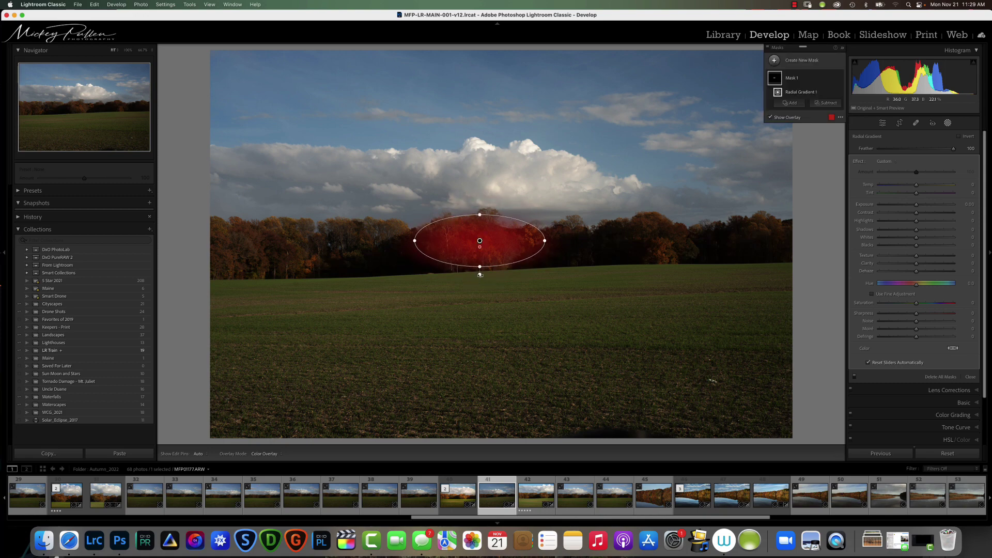
mouse_move(479, 274)
mouse_down()
mouse_move(464, 275)
mouse_move(480, 274)
mouse_up()
key(alt)
mouse_move(545, 241)
mouse_down()
mouse_move(508, 242)
mouse_move(564, 243)
mouse_move(542, 241)
mouse_up()
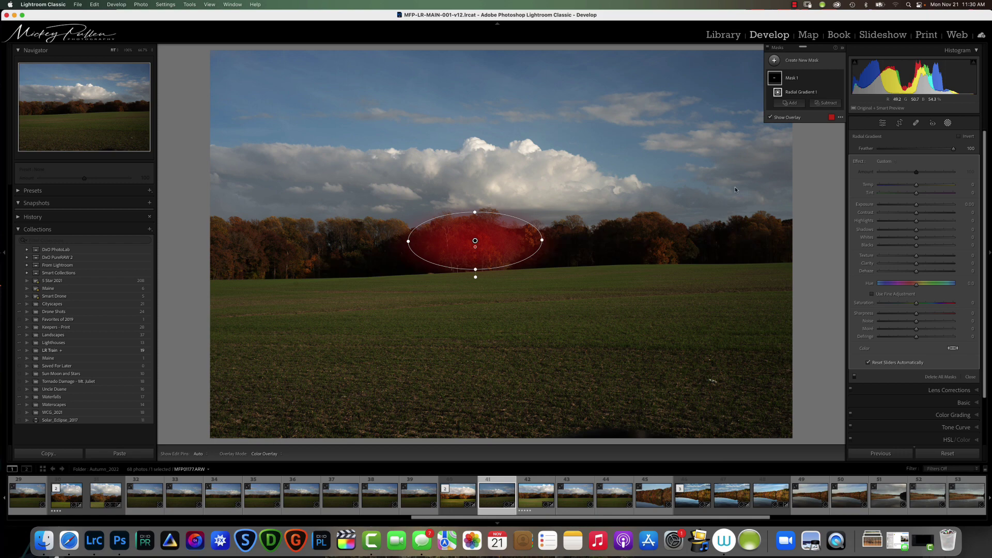
Set the treeline mask's Feather to 52 and raise its Exposure to 0.26.
drag(476, 247, 477, 260)
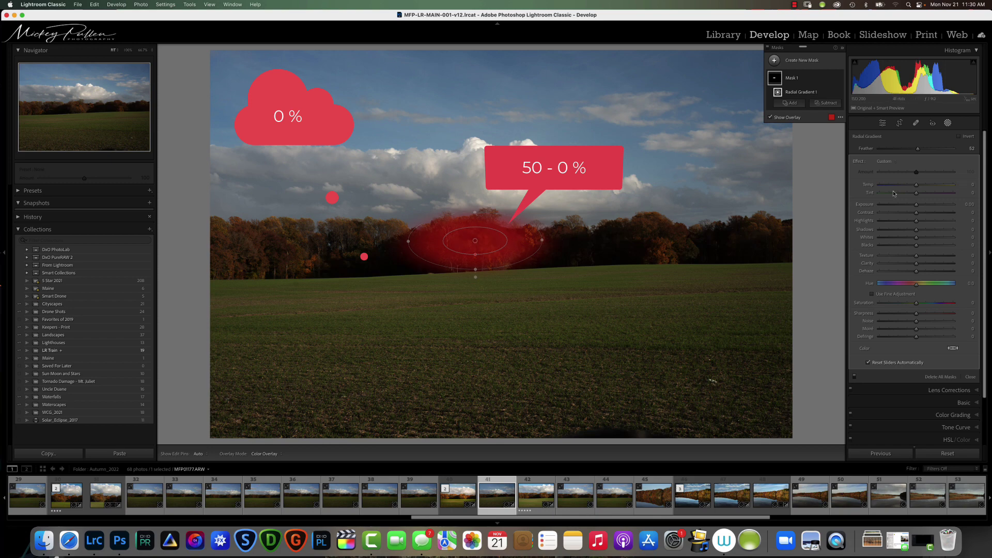
mouse_move(916, 206)
mouse_down()
mouse_move(926, 206)
mouse_move(918, 207)
mouse_up()
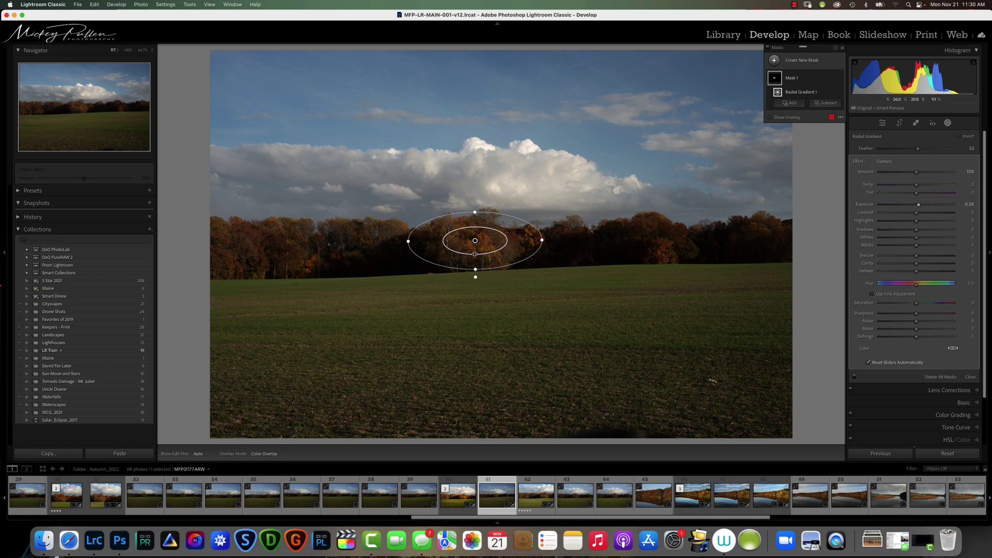
Try several Feather and Exposure values, settling on Exposure 0.77 with a moderate Feather around 40.
drag(475, 254, 475, 271)
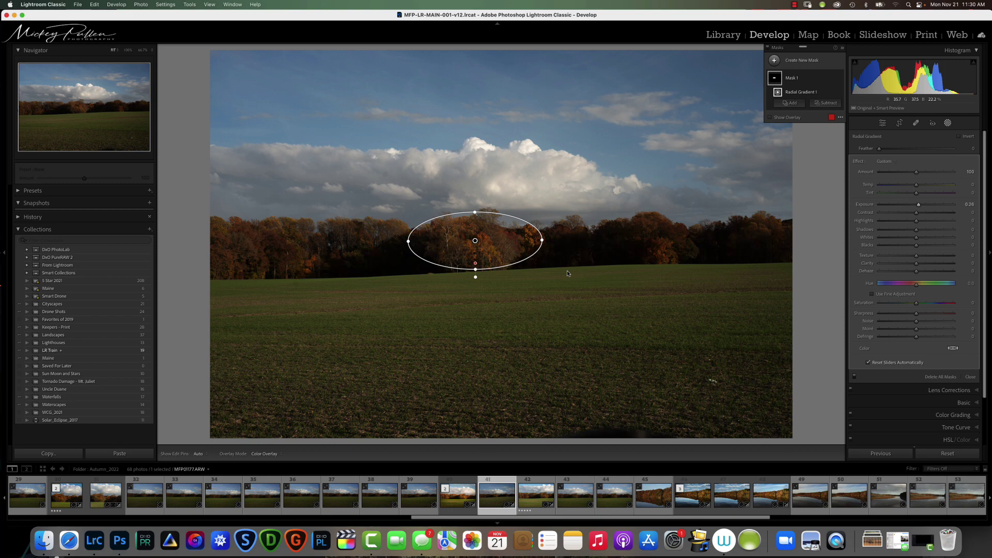
drag(919, 205, 928, 206)
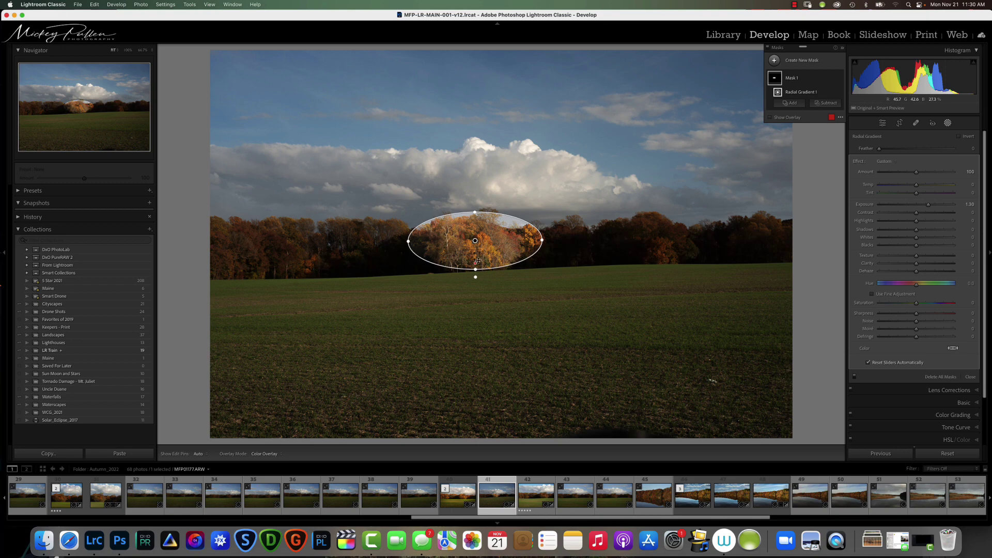
drag(475, 273, 473, 231)
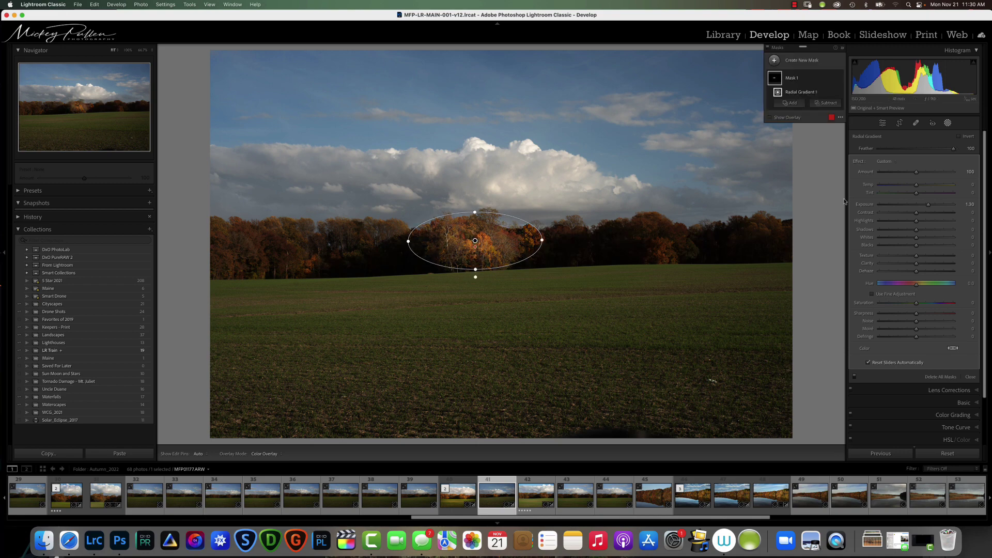
drag(929, 207, 923, 207)
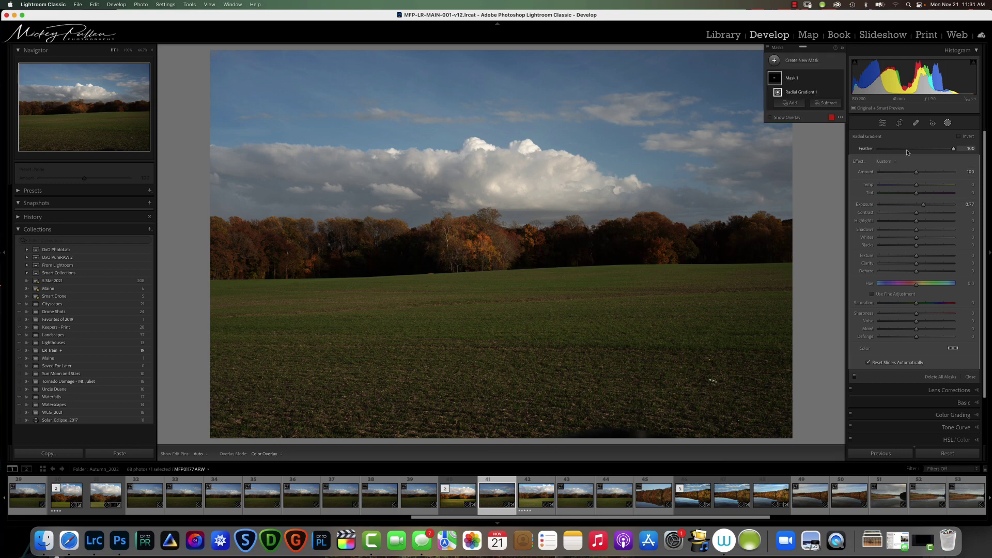
drag(954, 150, 876, 152)
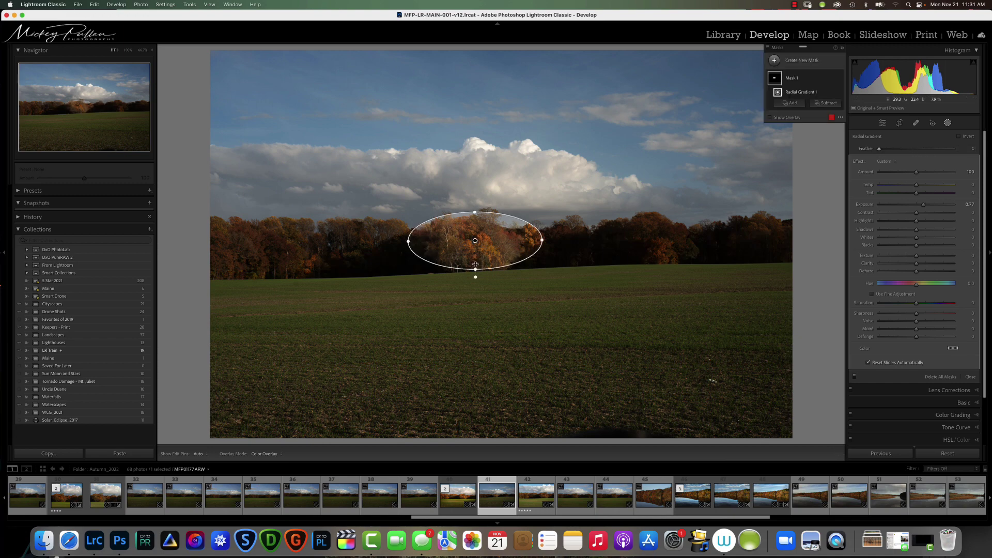
drag(879, 150, 914, 152)
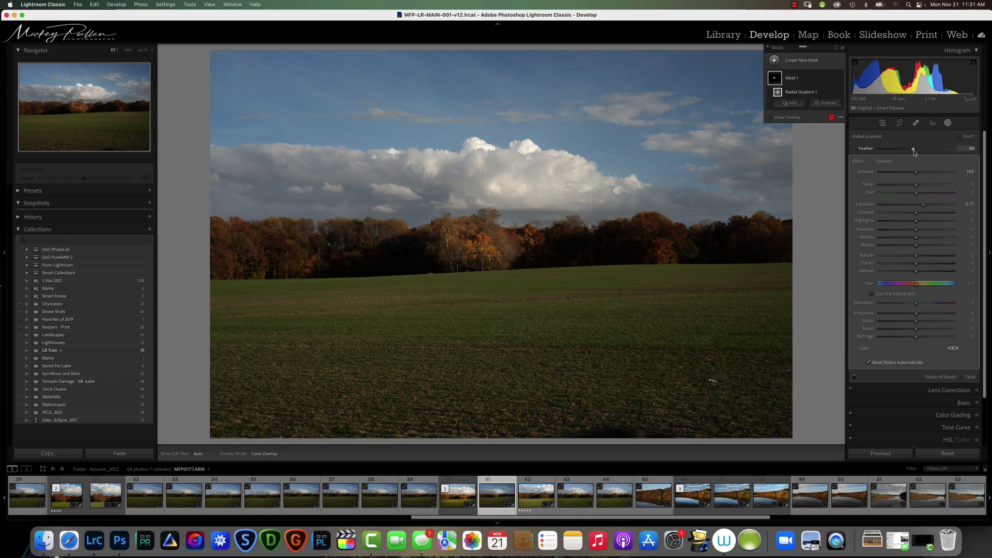
Test an inverted darkening, then uninvert the treeline mask, leaving Exposure at -0.13.
mouse_move(803, 181)
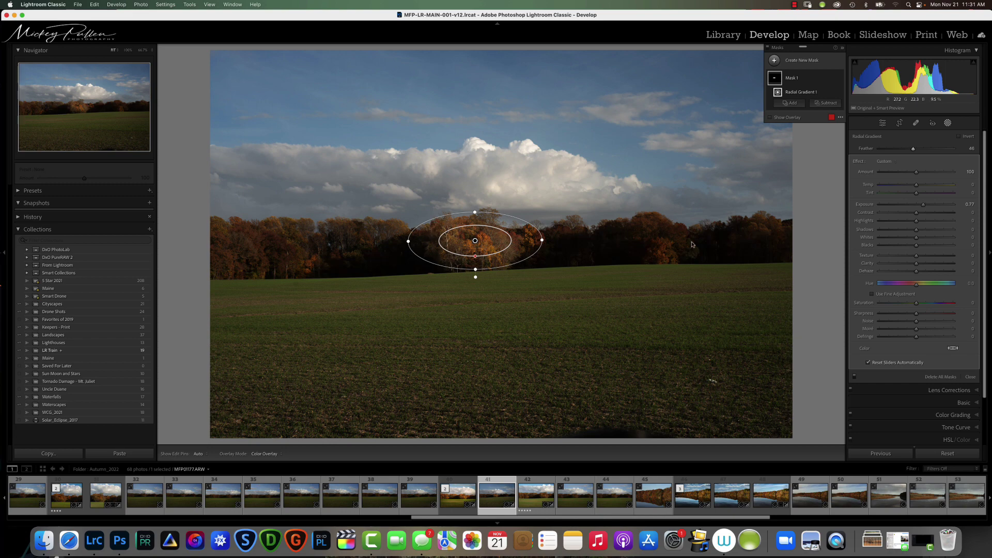
click(959, 137)
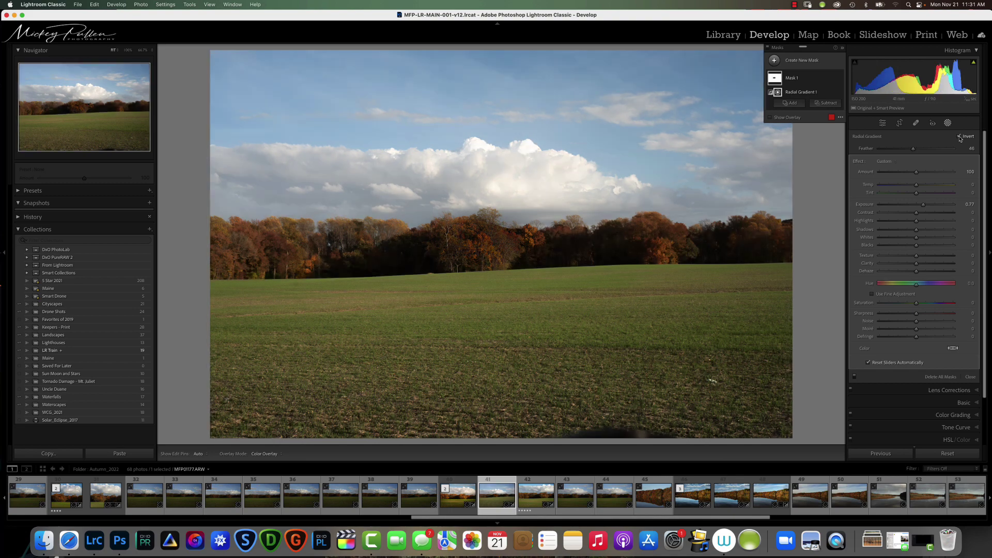
mouse_move(924, 204)
mouse_down()
mouse_move(904, 207)
mouse_move(915, 205)
mouse_up()
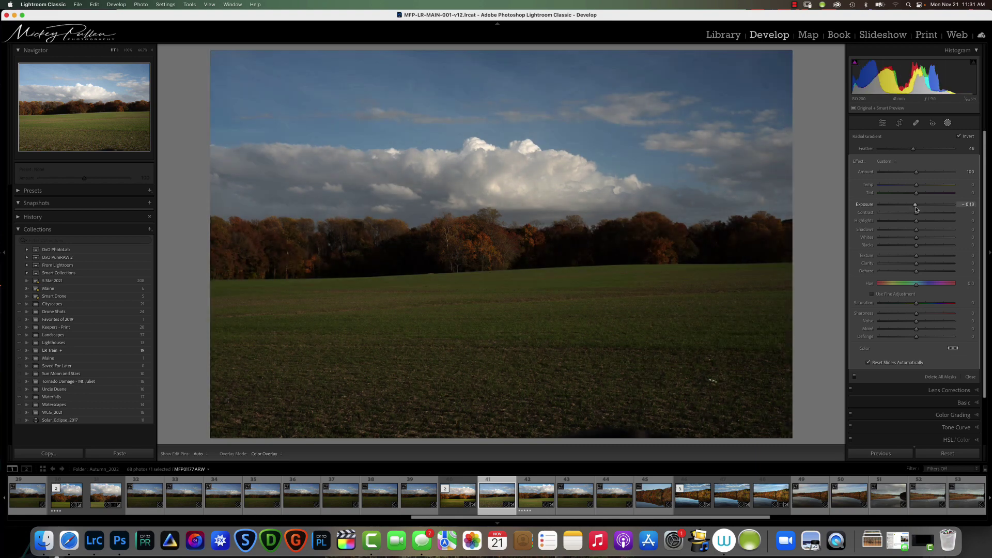
click(958, 136)
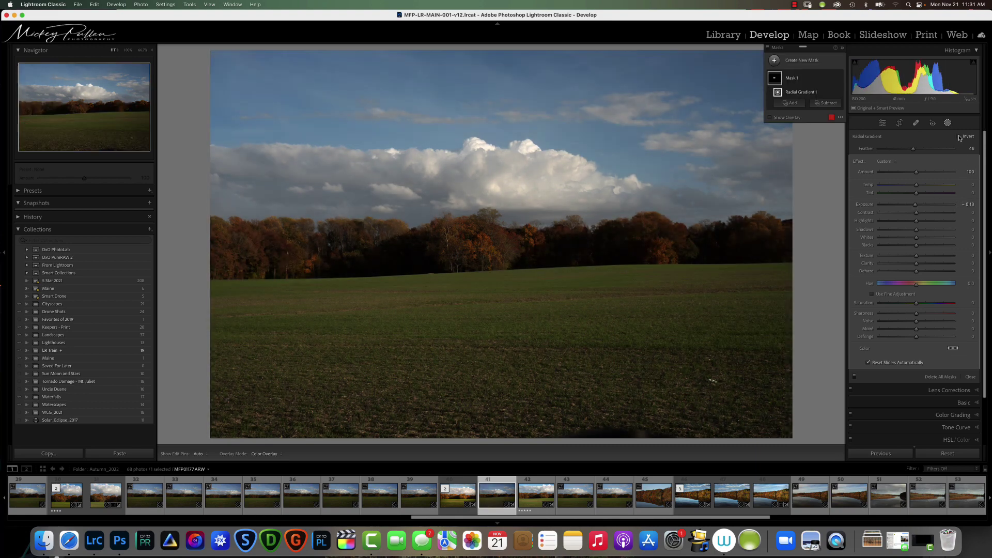
mouse_move(476, 273)
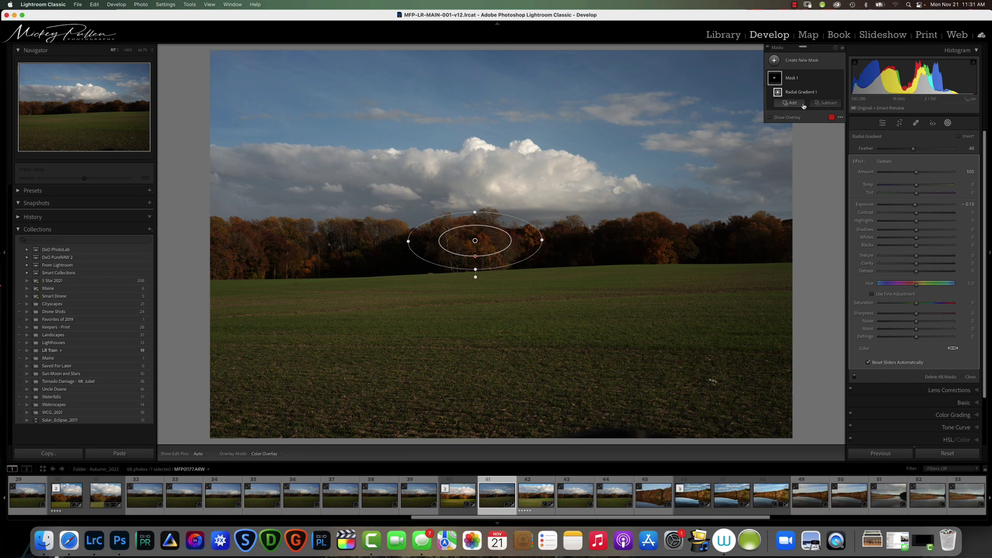
Draw a large radial gradient centred on the photo with an enlarged inner area.
click(948, 453)
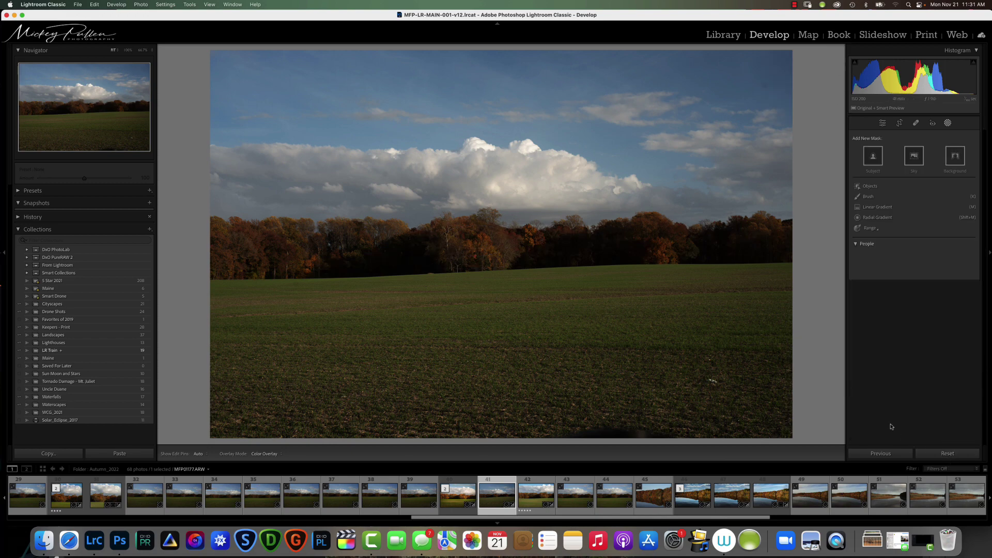
click(877, 217)
drag(359, 157, 635, 336)
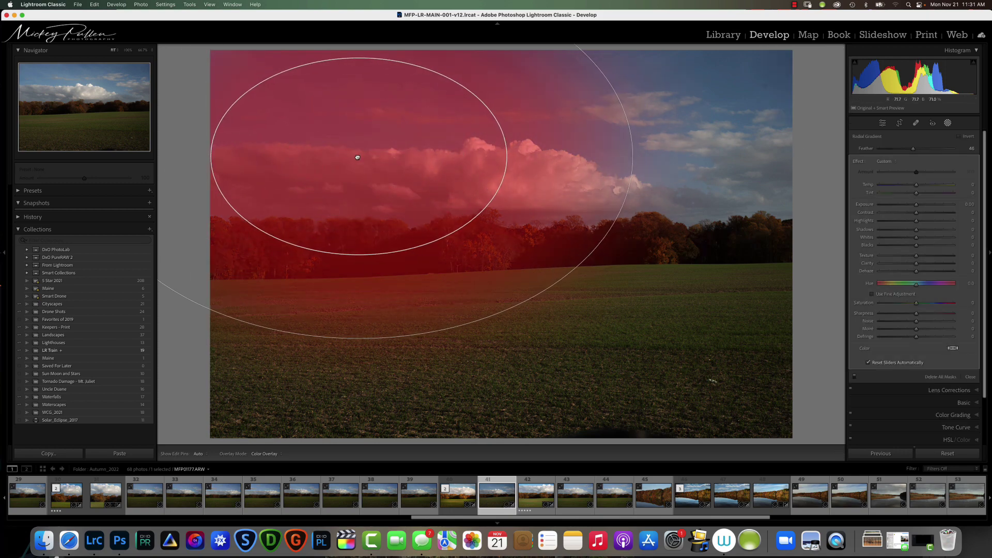
drag(351, 154, 515, 236)
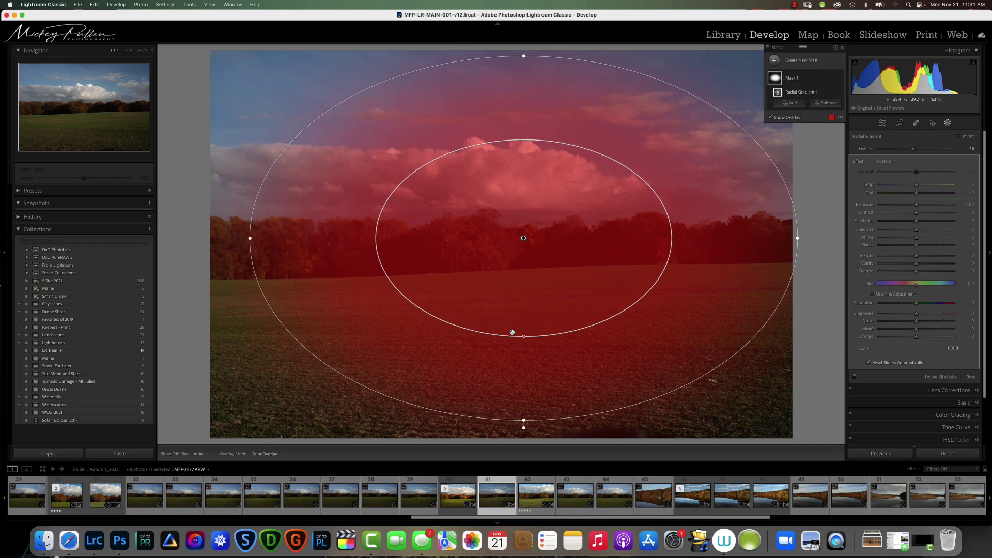
drag(512, 332, 519, 368)
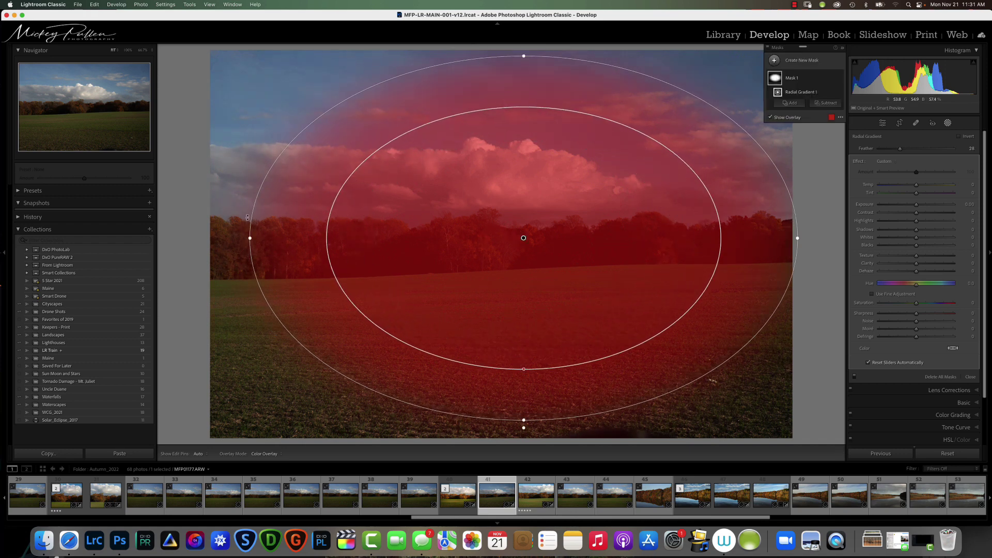
drag(523, 238, 505, 238)
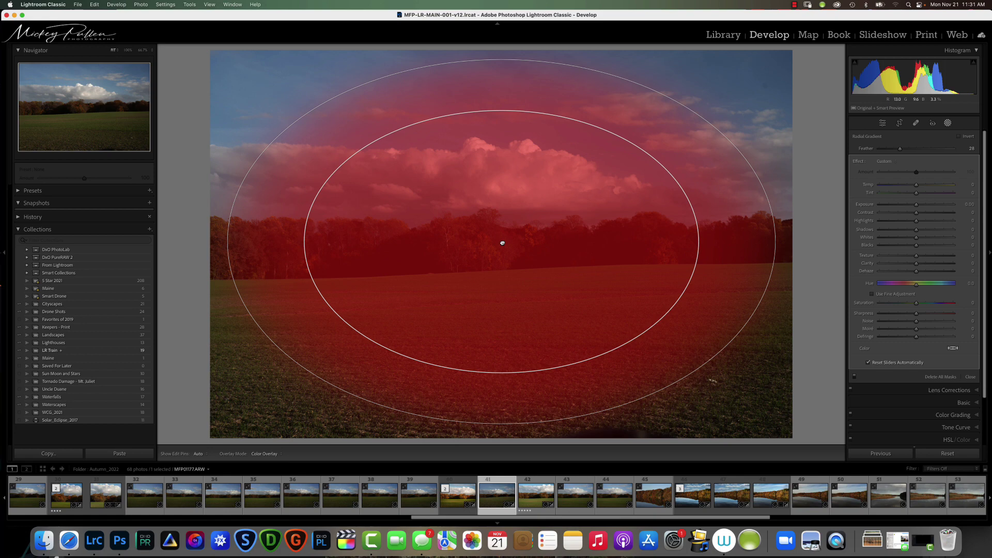
Invert it into a vignette, lower Exposure and raise Highlights to 92.
click(958, 136)
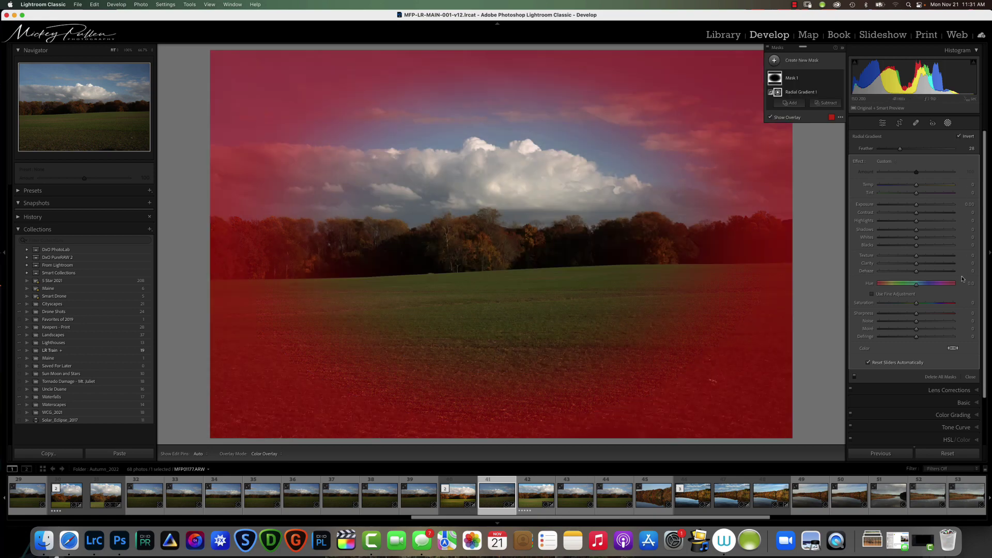
drag(916, 206, 917, 215)
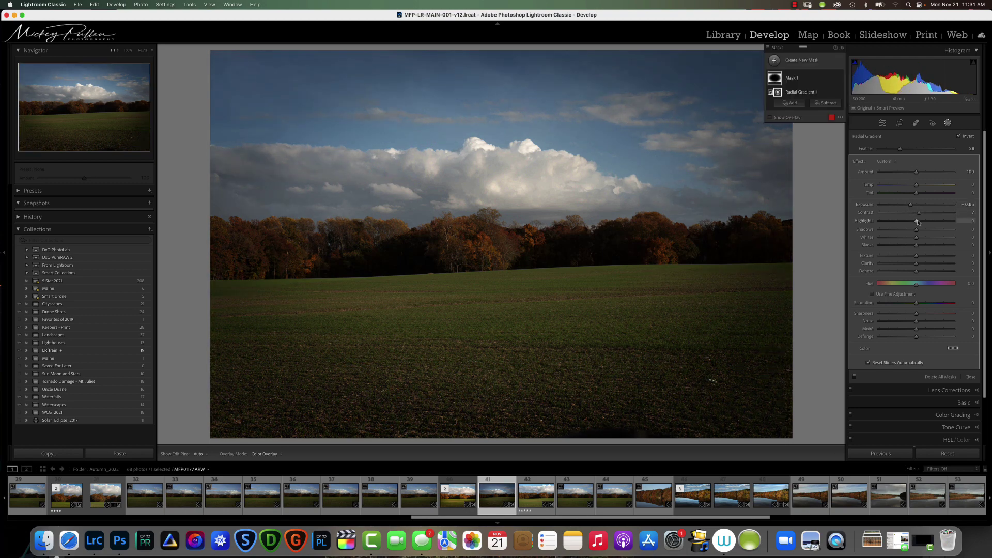
drag(917, 223, 949, 221)
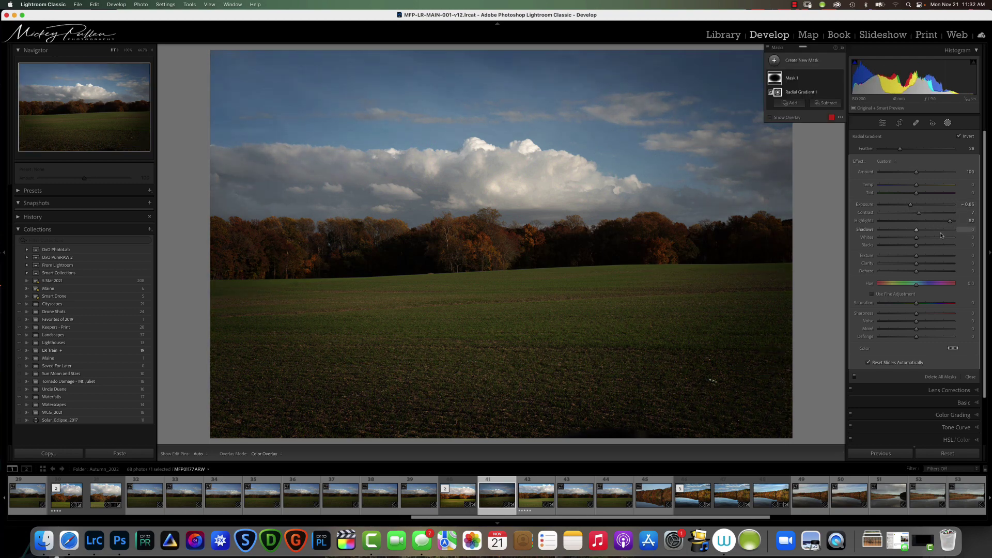
mouse_move(793, 255)
scroll(897, 192, down, 1)
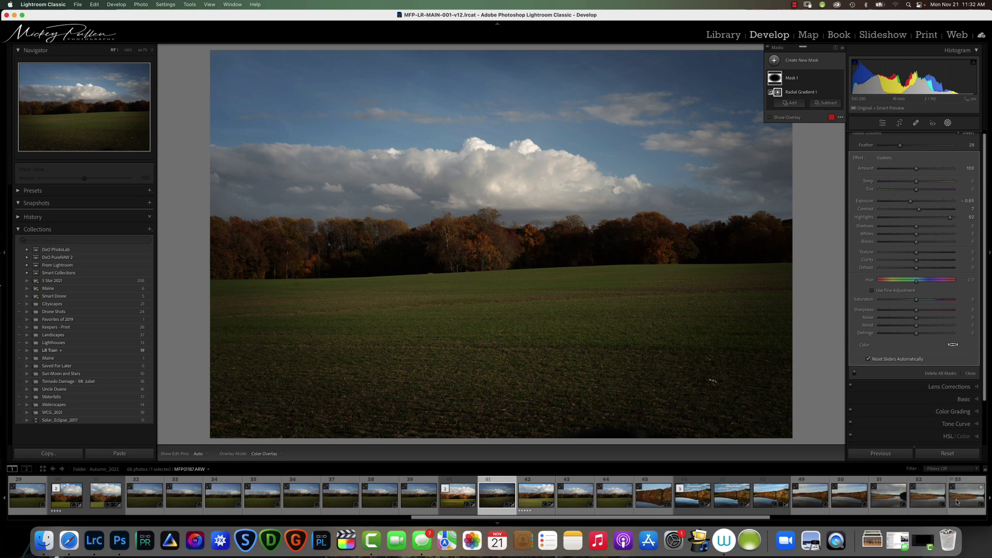
click(947, 453)
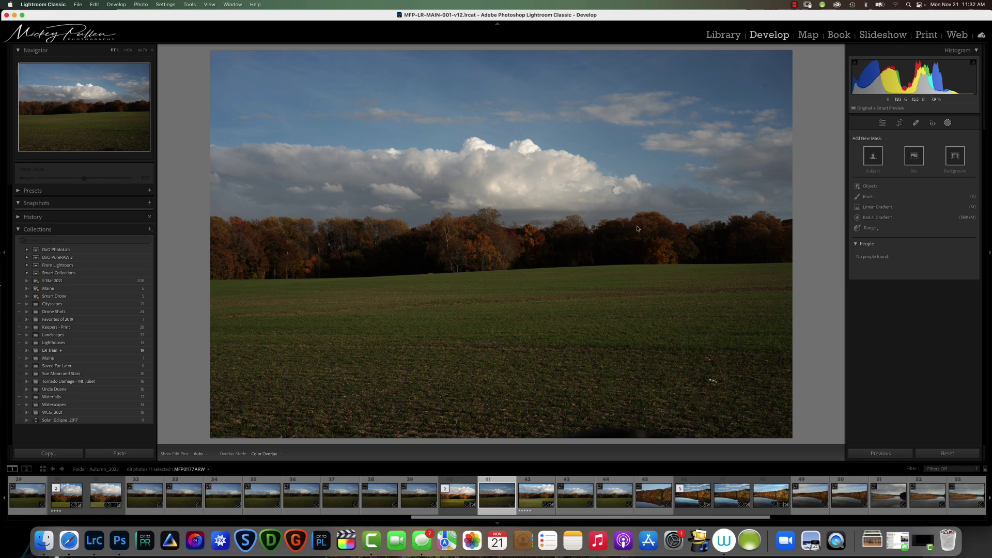
Add a small radial gradient on the central treeline and raise its Exposure slightly.
click(948, 124)
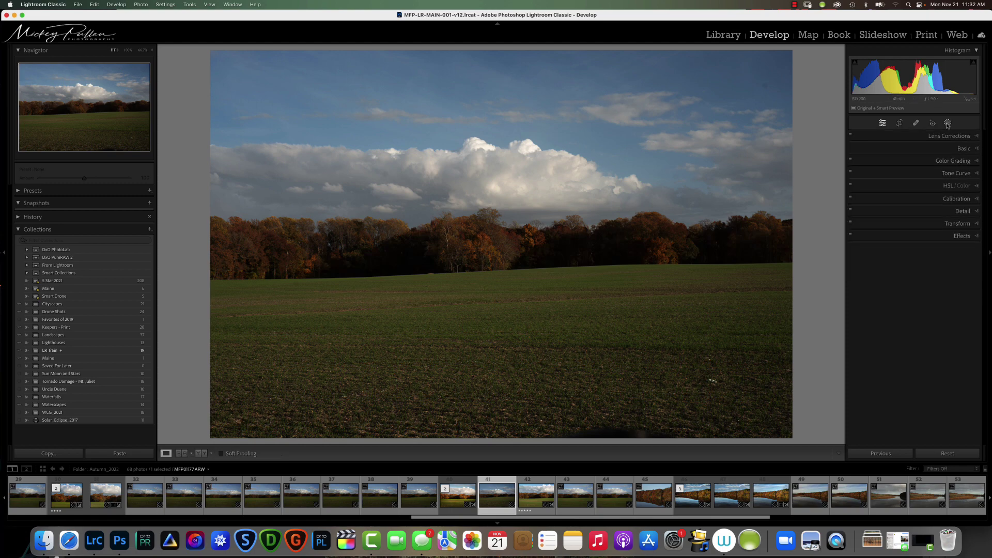
click(947, 123)
click(877, 217)
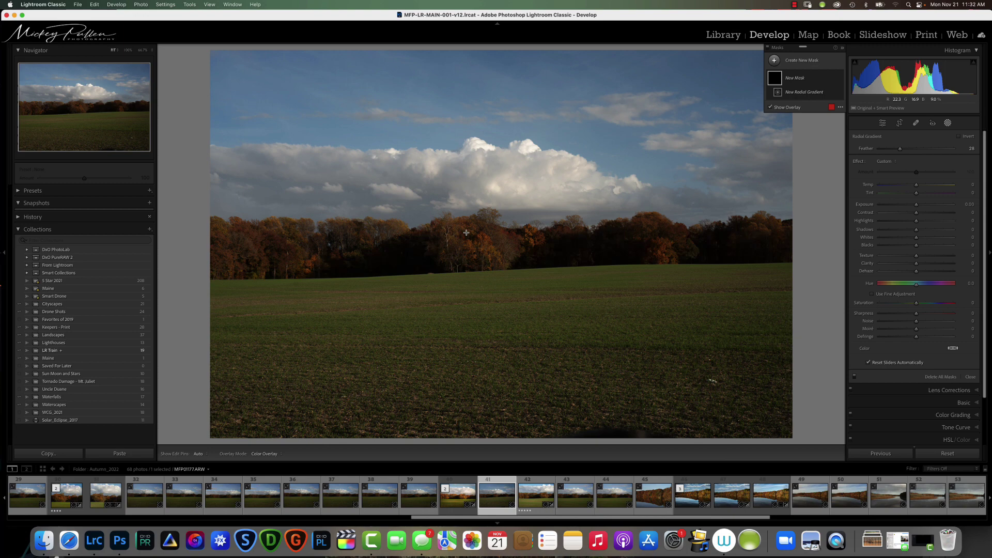
mouse_move(466, 232)
mouse_down()
mouse_move(505, 256)
mouse_move(476, 242)
mouse_up()
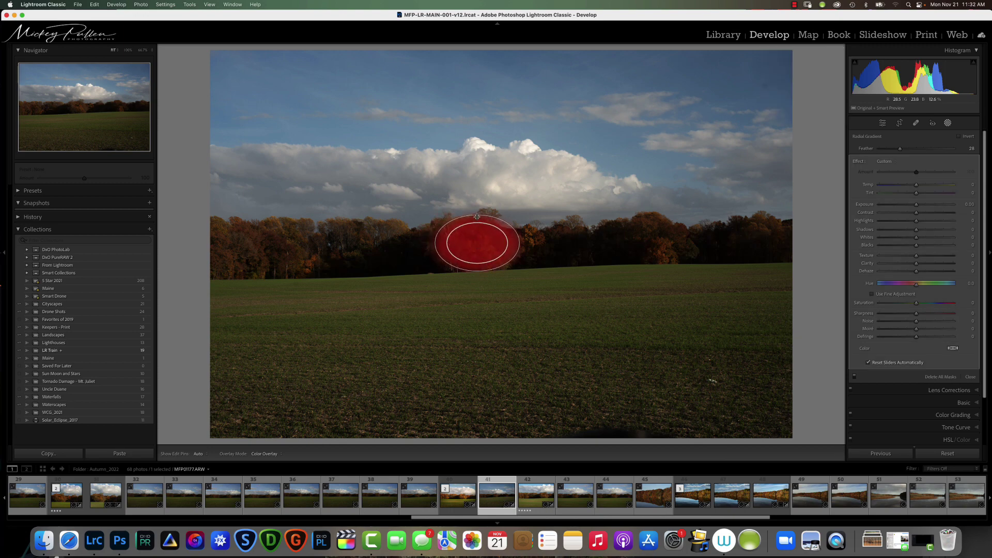
drag(915, 206, 919, 206)
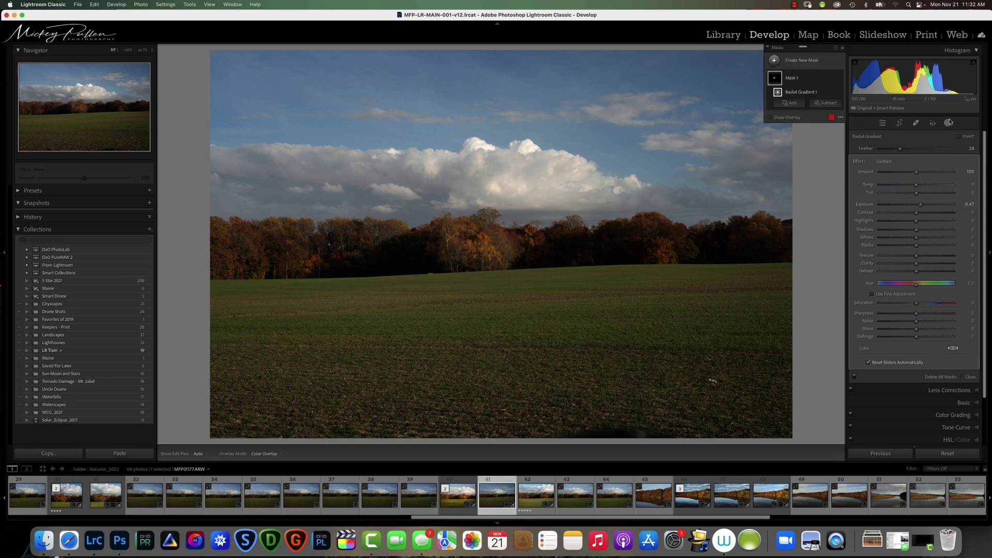
Add a second radial gradient over the left treeline and brighten it slightly.
click(774, 60)
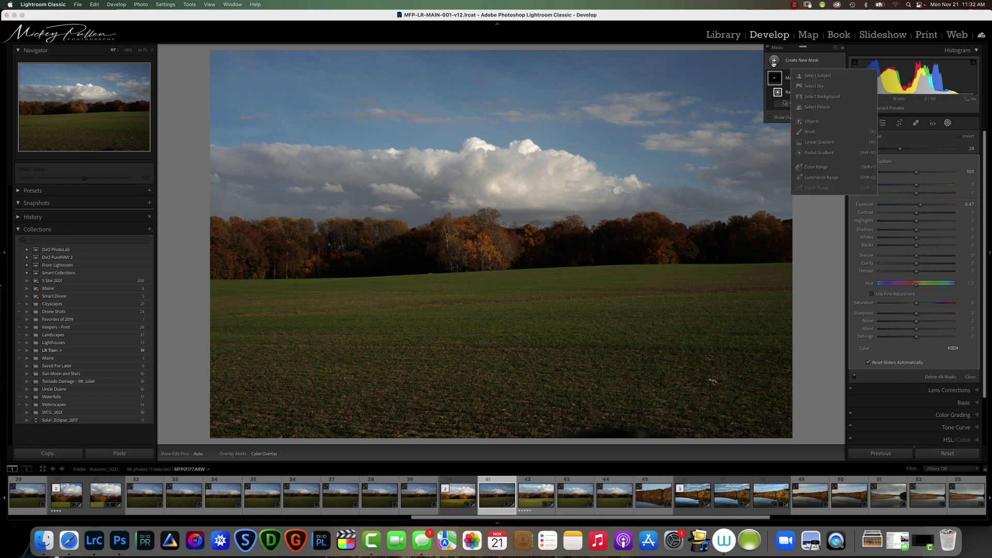
click(816, 153)
mouse_move(217, 236)
mouse_down()
mouse_move(286, 256)
mouse_move(236, 252)
mouse_move(263, 254)
mouse_up()
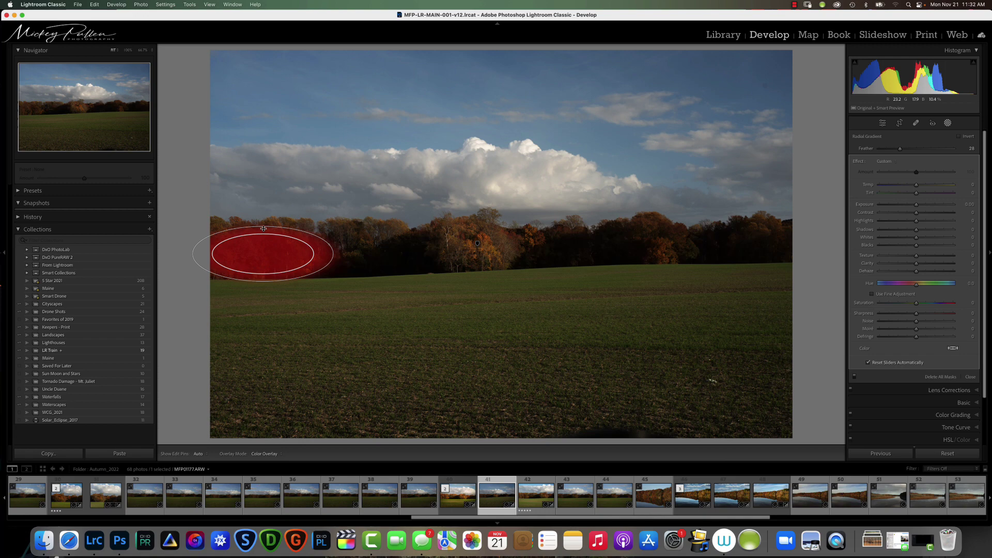
drag(916, 204, 921, 206)
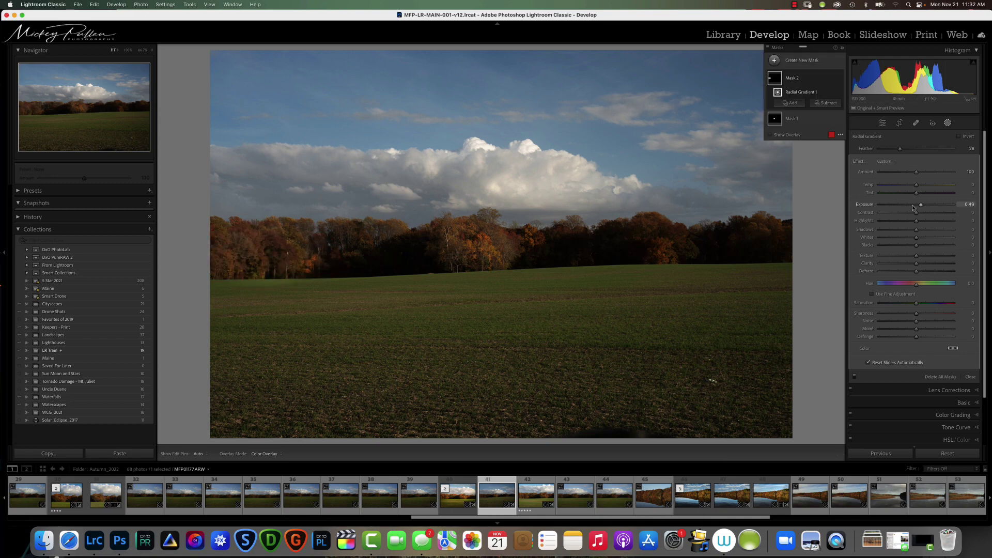
click(948, 124)
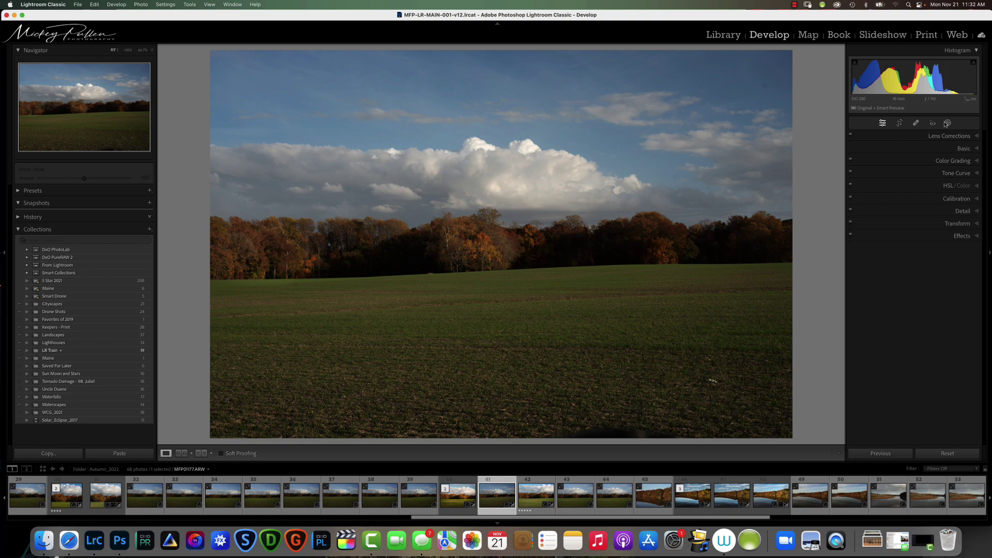
Add Mask 3 over the right-hand trees with Exposure 0.39 and Feather 28.
click(948, 123)
click(774, 60)
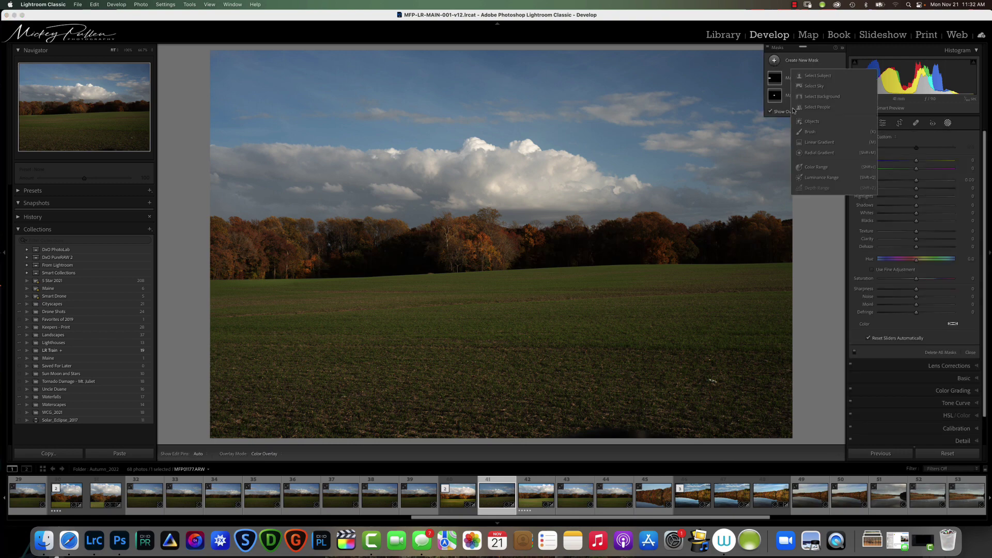
click(818, 152)
drag(662, 248, 678, 256)
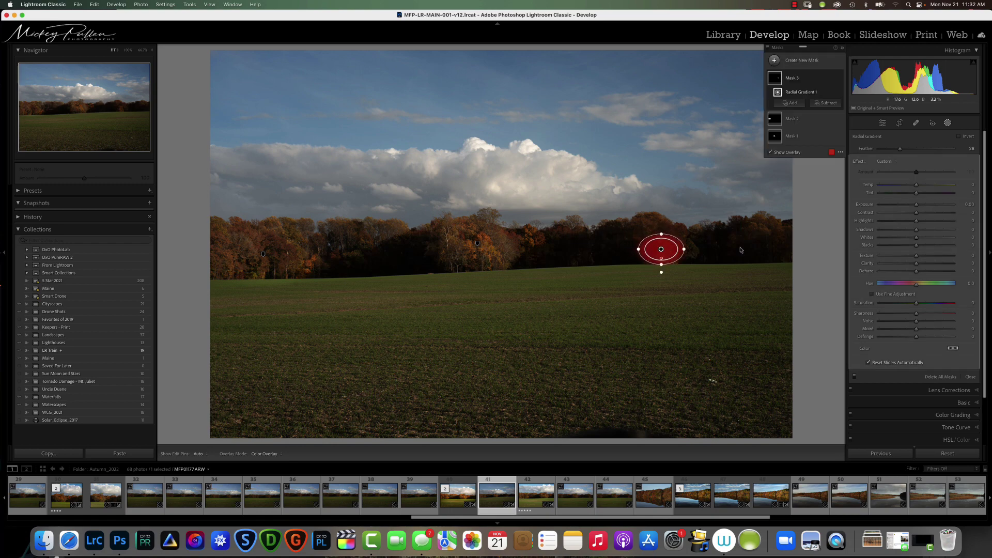
drag(917, 206, 920, 206)
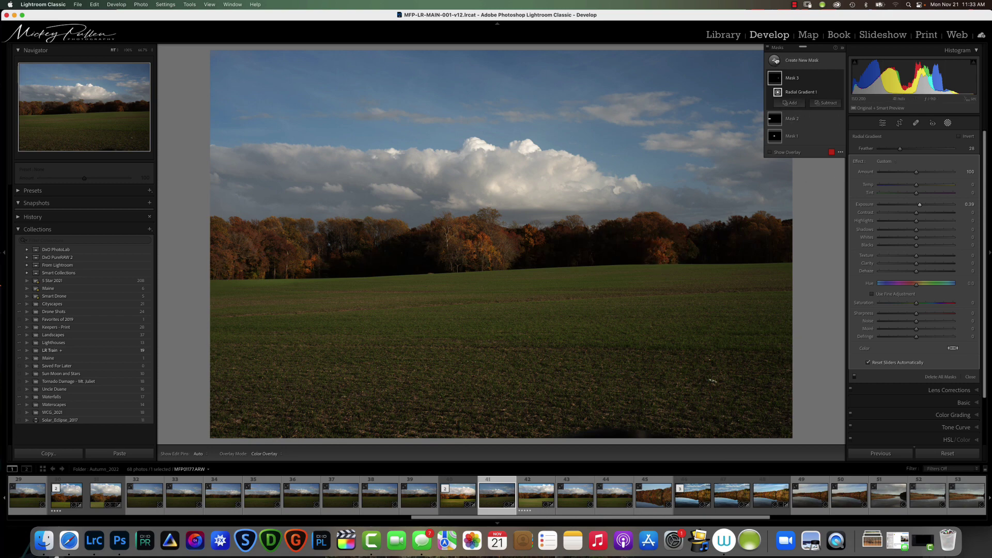
Draw a wide, fully feathered radial gradient across the grass at the field's left edge.
click(775, 60)
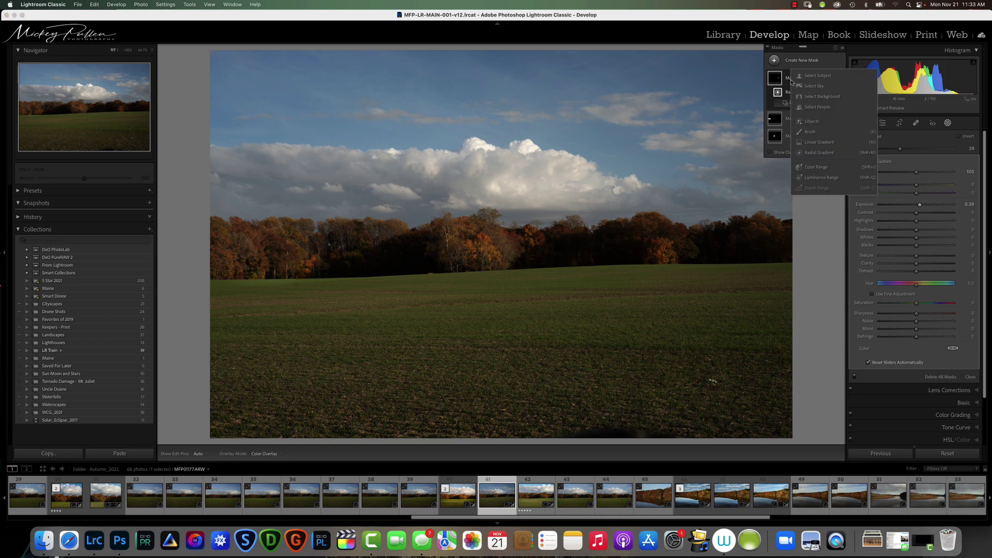
click(818, 154)
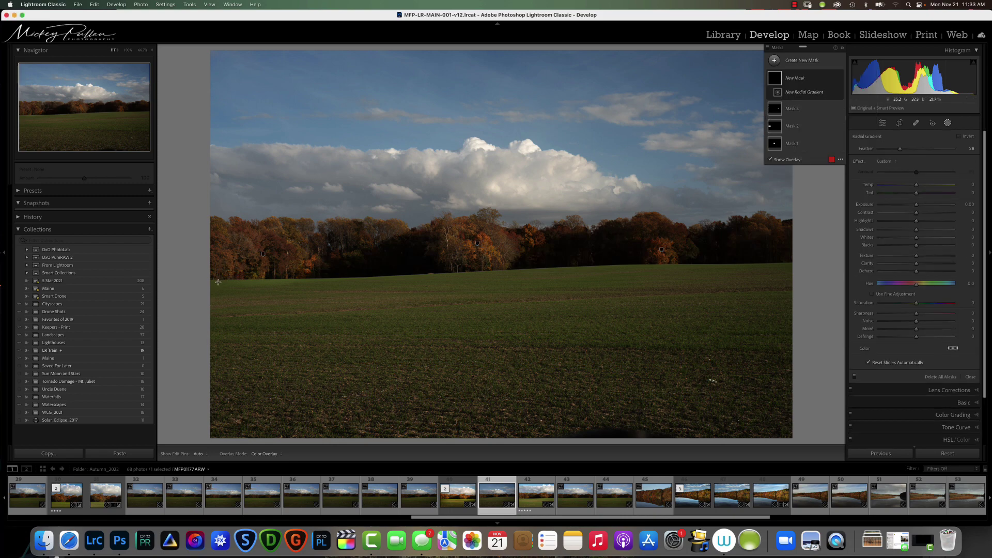
drag(218, 282, 297, 285)
drag(899, 148, 958, 149)
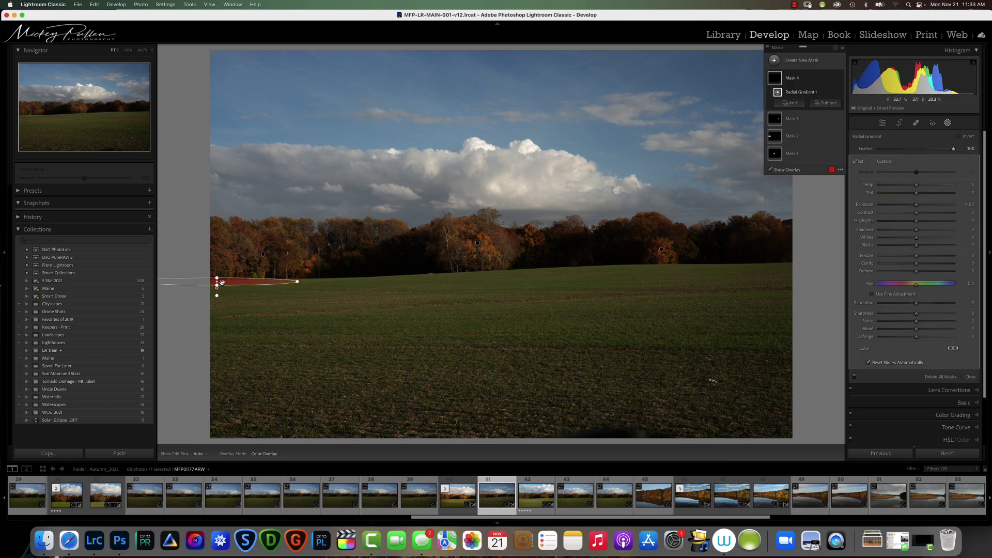
drag(299, 281, 298, 281)
drag(217, 282, 251, 283)
Warm and brighten it to Temp 15, Exposure 0.24, and shift it slightly left.
mouse_move(916, 205)
mouse_down()
mouse_move(922, 187)
mouse_move(918, 207)
mouse_up()
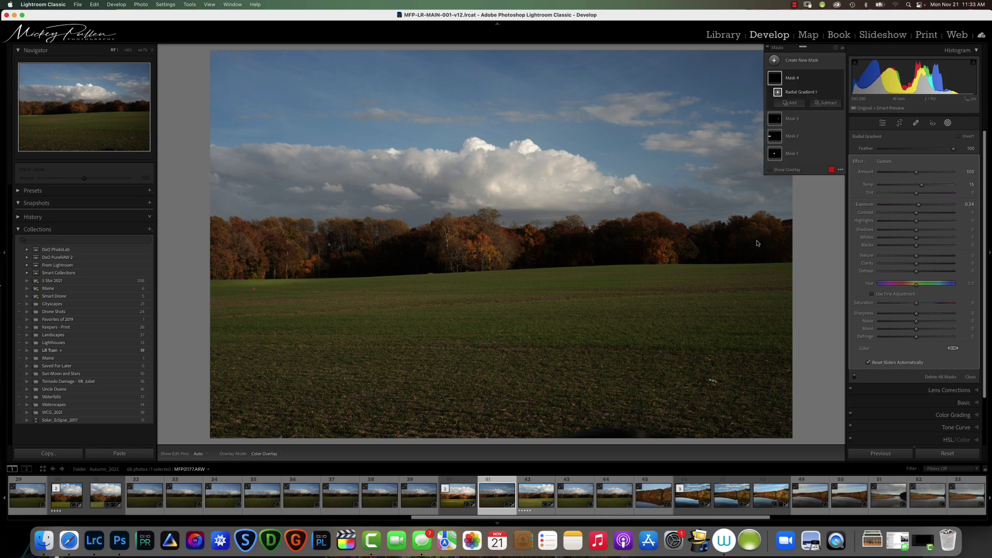
click(253, 283)
drag(253, 284, 241, 283)
Add a thin radial gradient on the horizon grass near the centre and raise its Exposure.
click(774, 61)
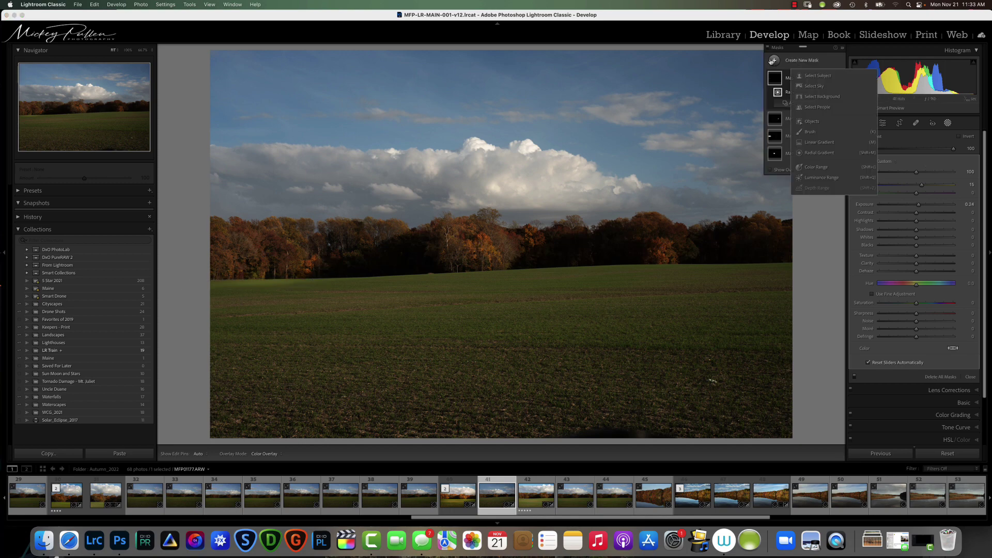
click(815, 154)
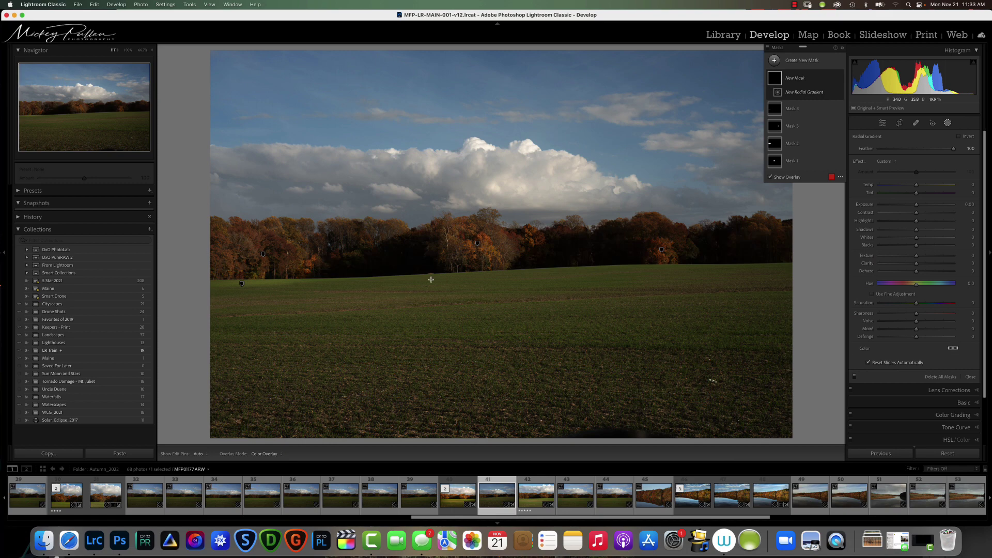
mouse_move(438, 274)
mouse_down()
mouse_move(487, 274)
mouse_move(445, 276)
mouse_move(454, 276)
mouse_up()
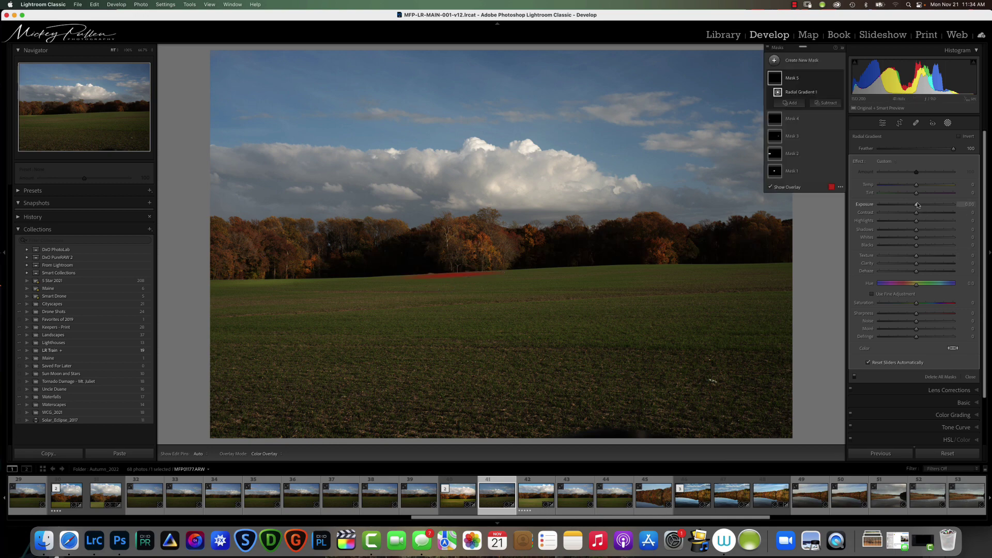
drag(917, 207, 919, 187)
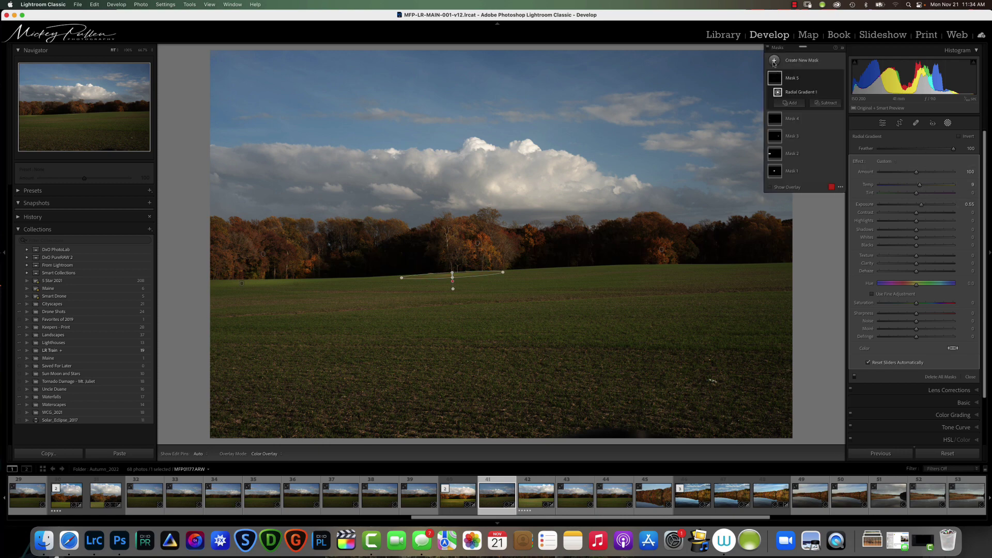
Add Mask 6, a thin ellipse on the right field edge with Temp 14 and Exposure 0.51.
click(774, 62)
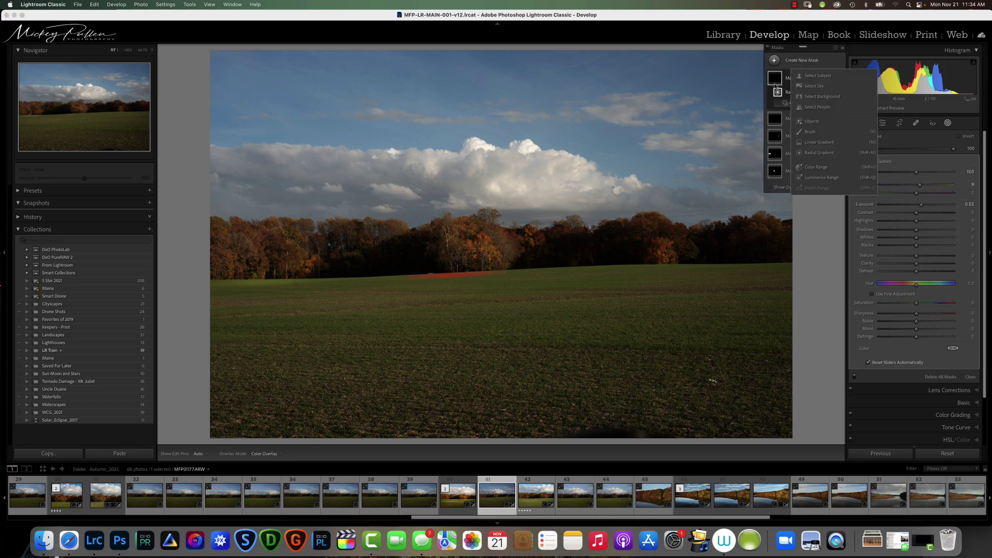
click(808, 153)
drag(637, 264, 676, 264)
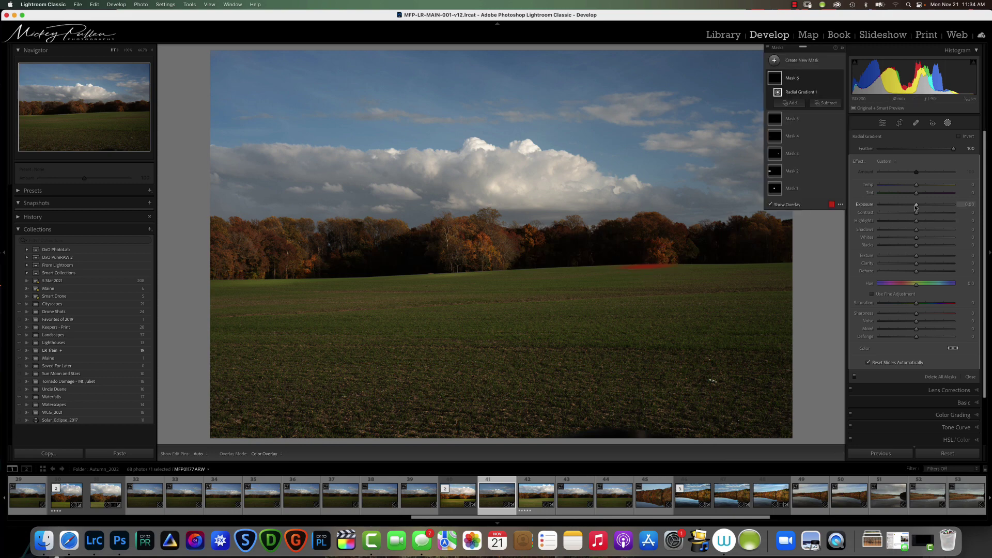
drag(916, 205, 920, 187)
click(775, 61)
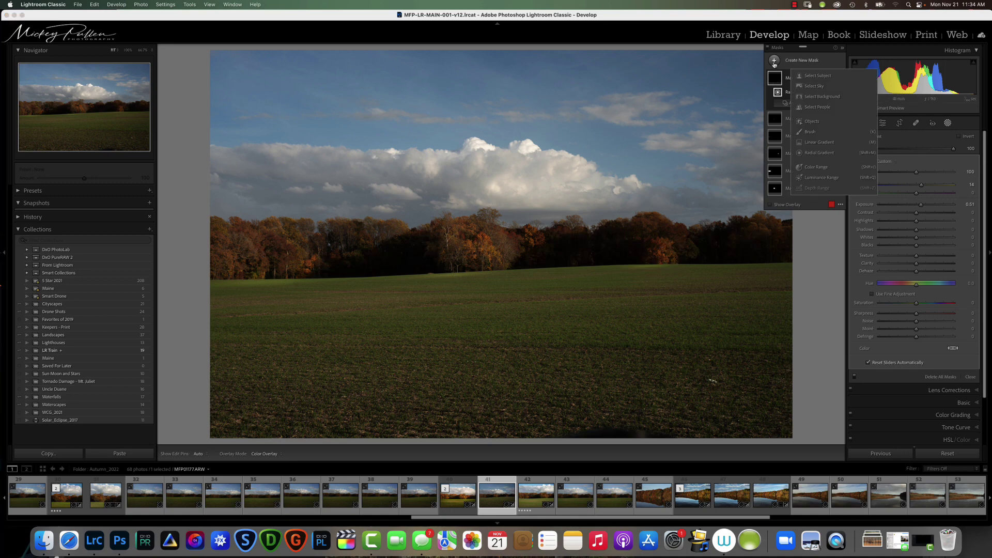
Add a small radial gradient over the far-right trees with Temp 13 and Exposure 0.55.
click(811, 153)
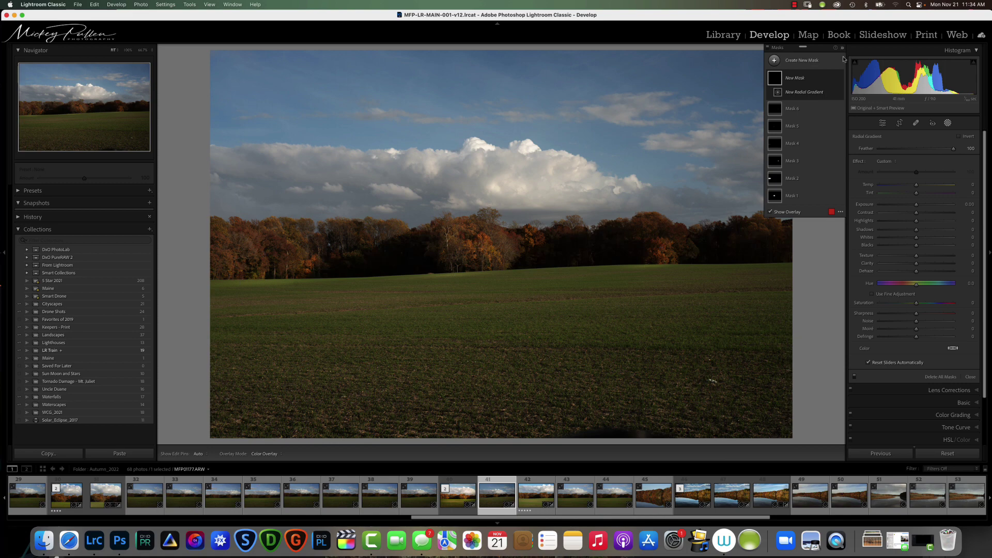
drag(759, 222, 785, 237)
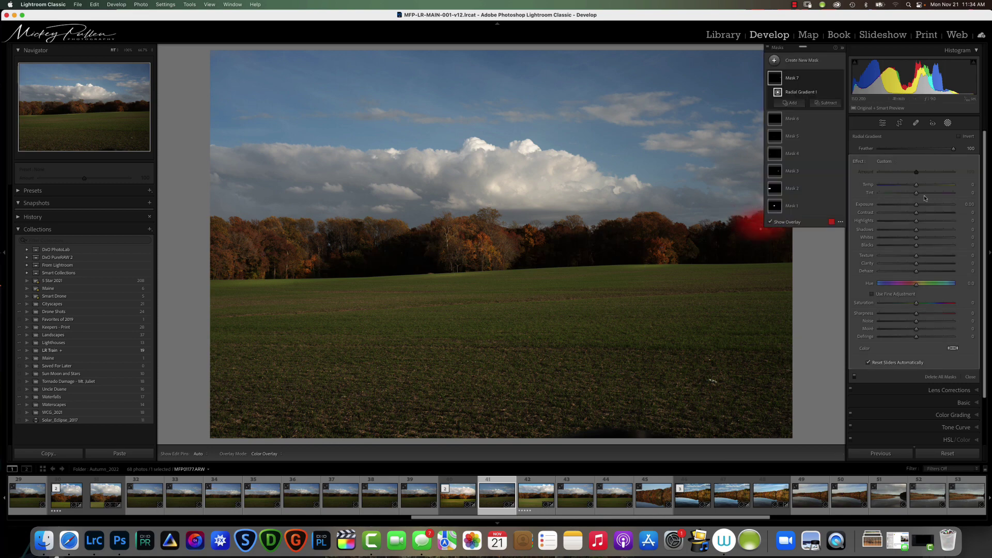
drag(917, 206, 922, 188)
click(841, 49)
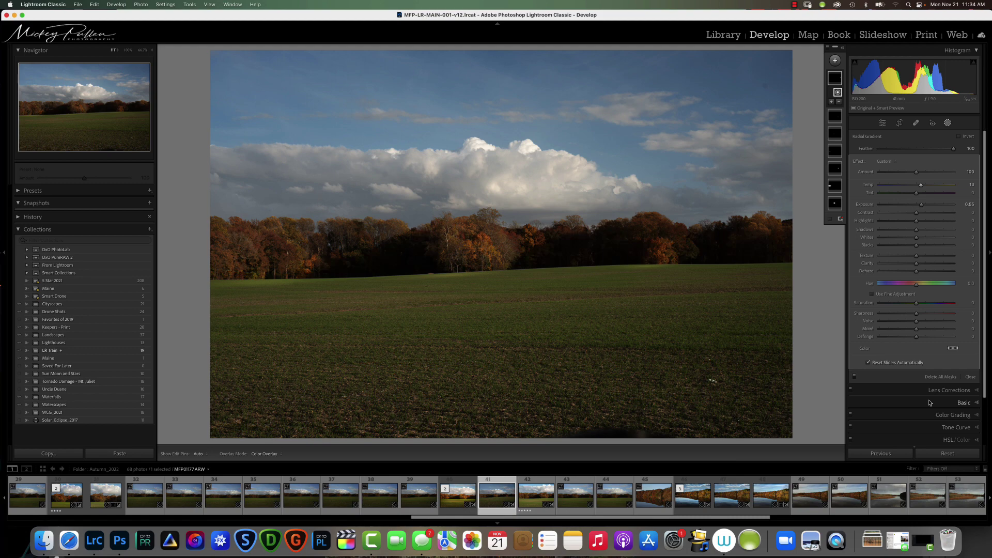
mouse_move(495, 233)
Toggle the Before view with \ to compare against the original, then exit masking to the Develop panels.
key(backslash)
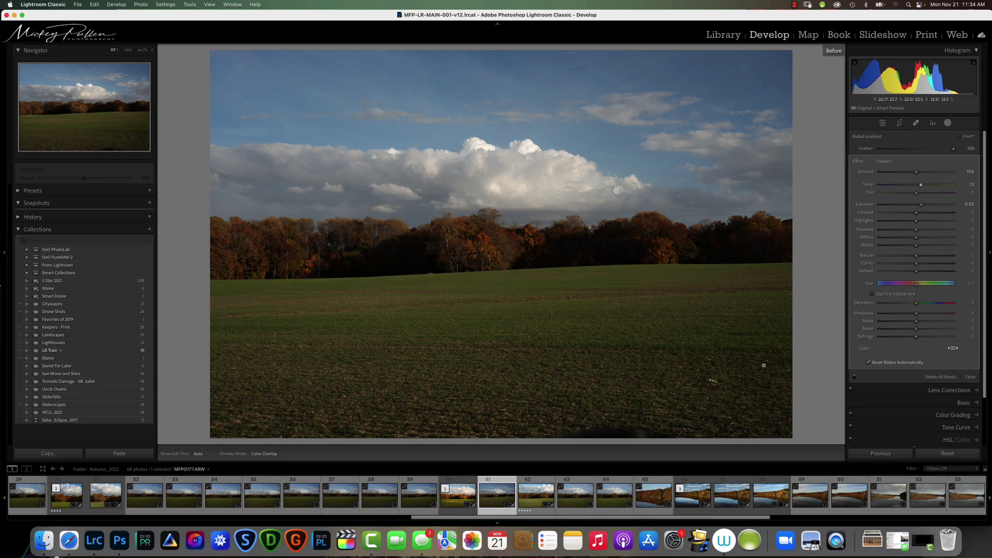
key(backslash)
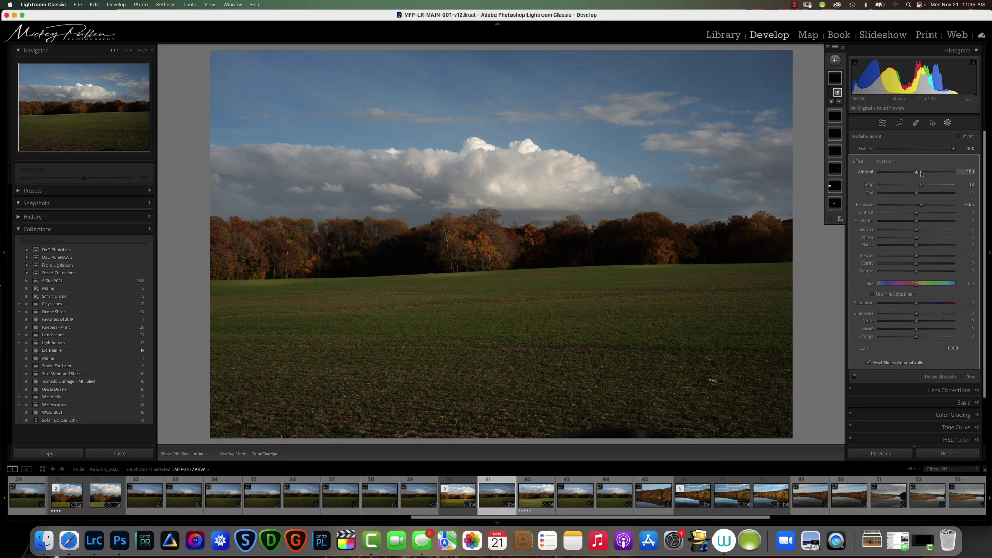
click(947, 123)
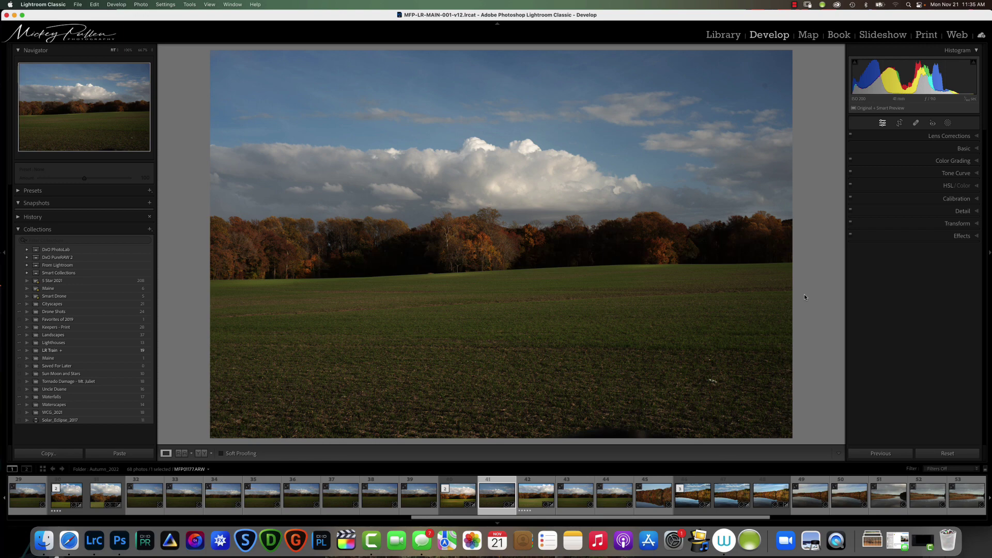
Reduce the left treeline radial mask (Mask 2) Amount to 40.
click(947, 124)
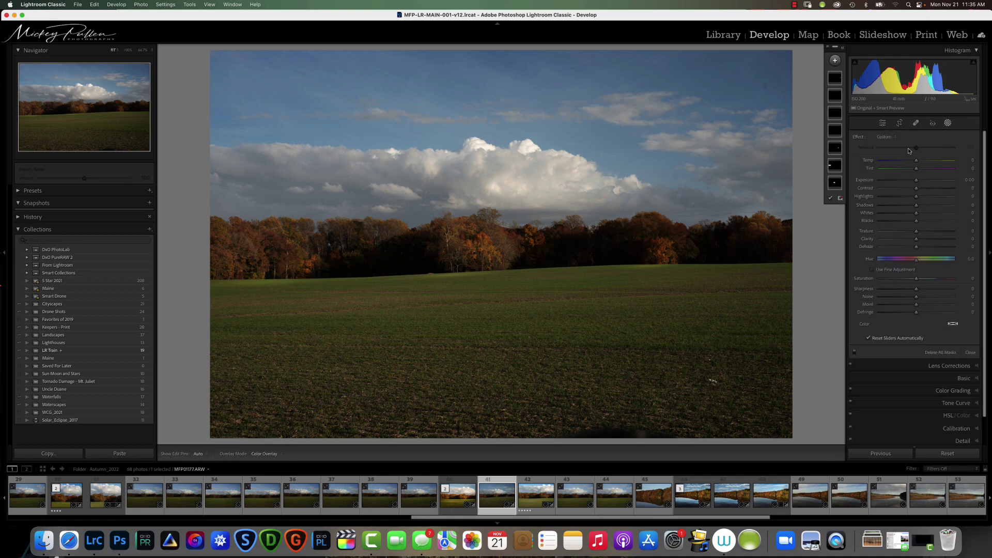
click(835, 78)
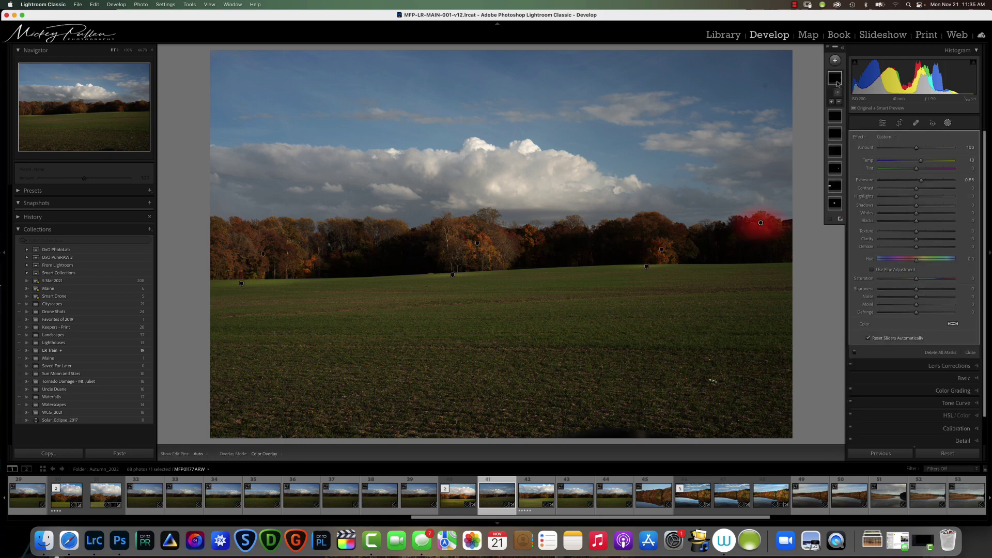
click(835, 185)
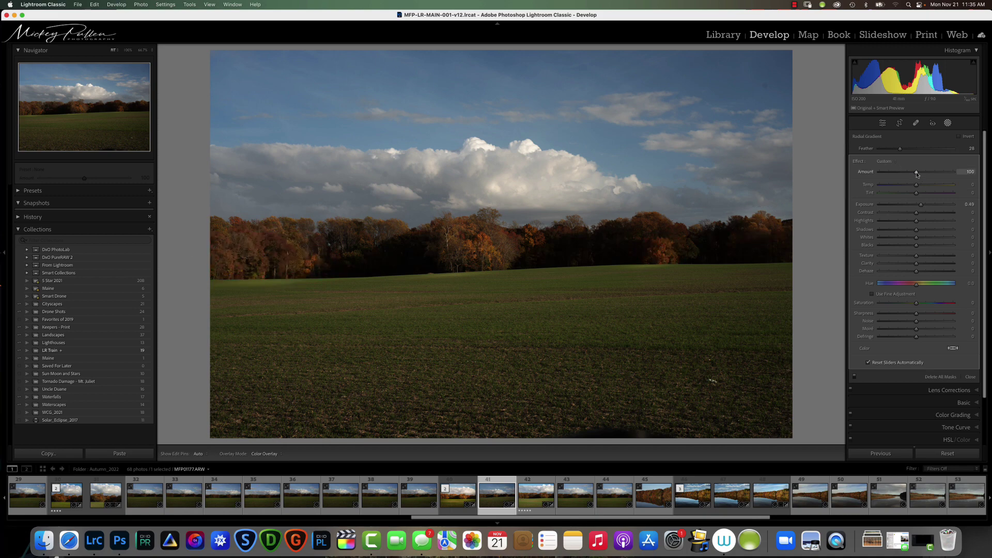
drag(917, 174, 893, 175)
drag(902, 174, 894, 172)
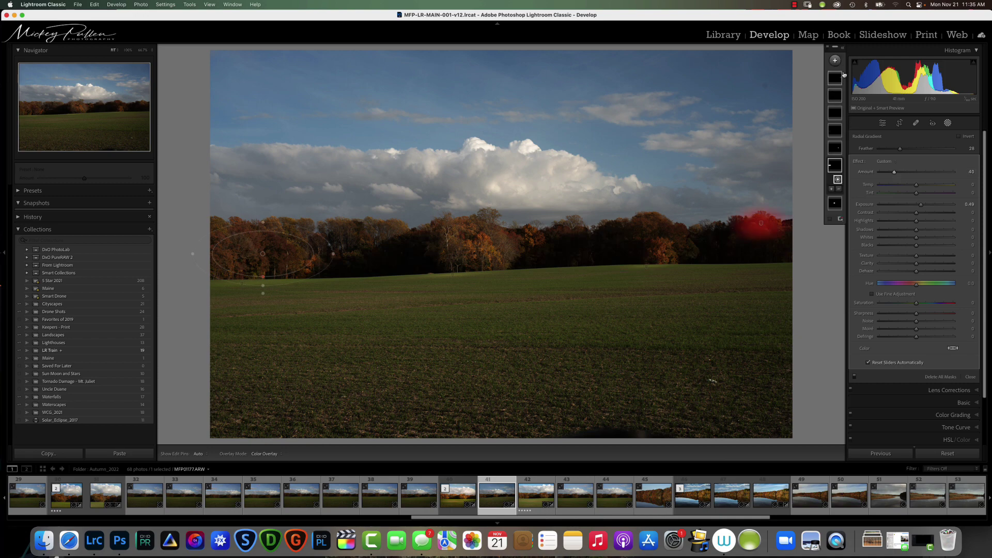
Raise the centre horizon mask (Mask 5) Amount from 100 to 125.
click(841, 49)
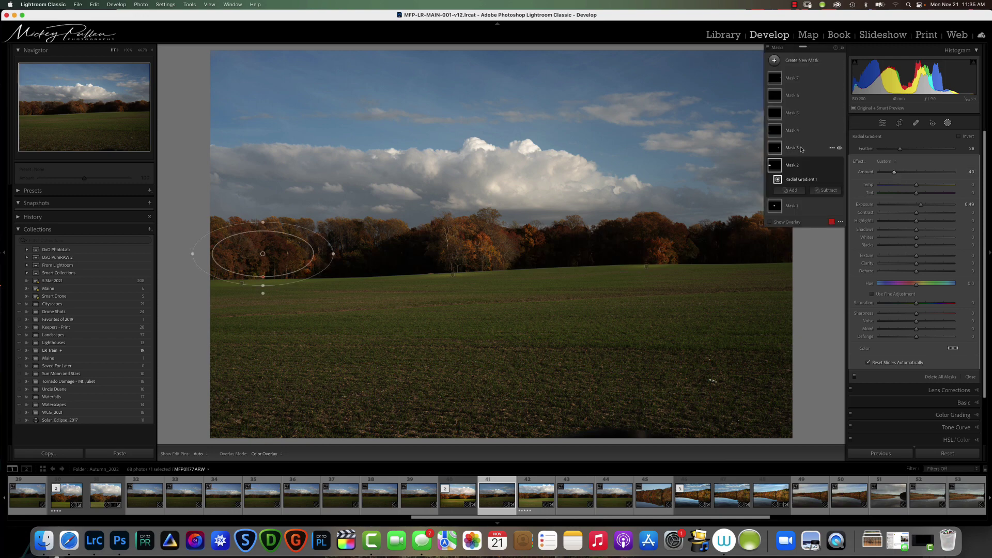
mouse_move(777, 173)
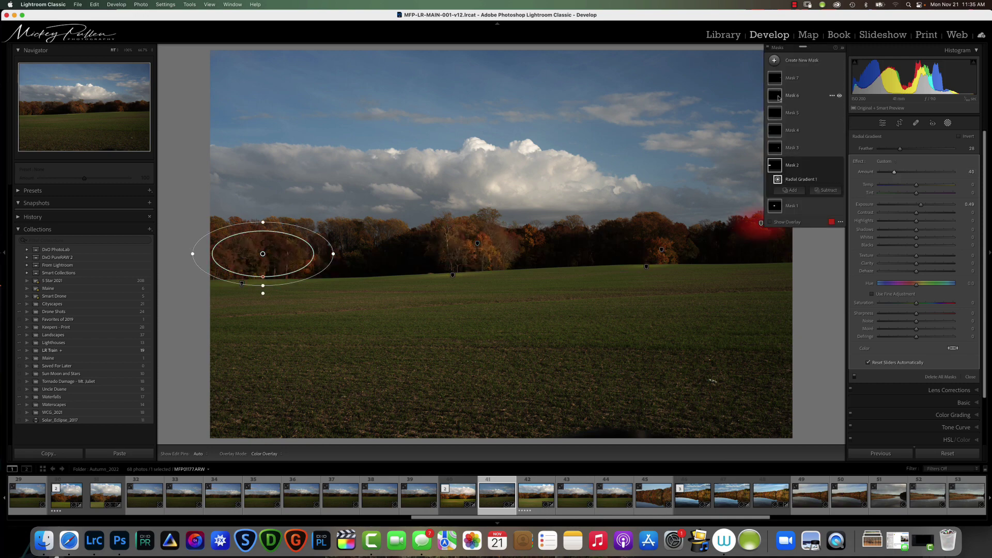
click(776, 115)
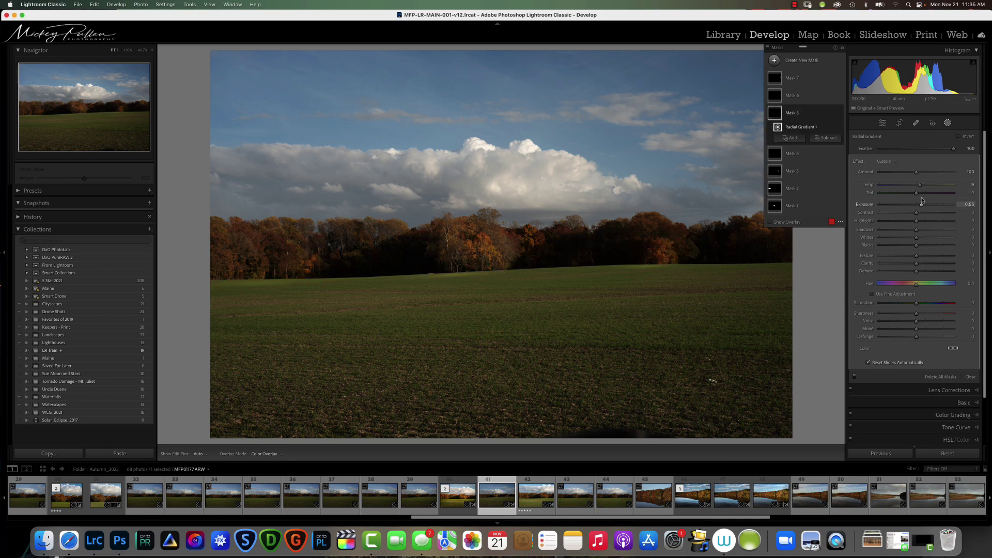
mouse_move(916, 172)
mouse_down()
mouse_move(905, 173)
mouse_move(936, 172)
mouse_move(924, 172)
mouse_up()
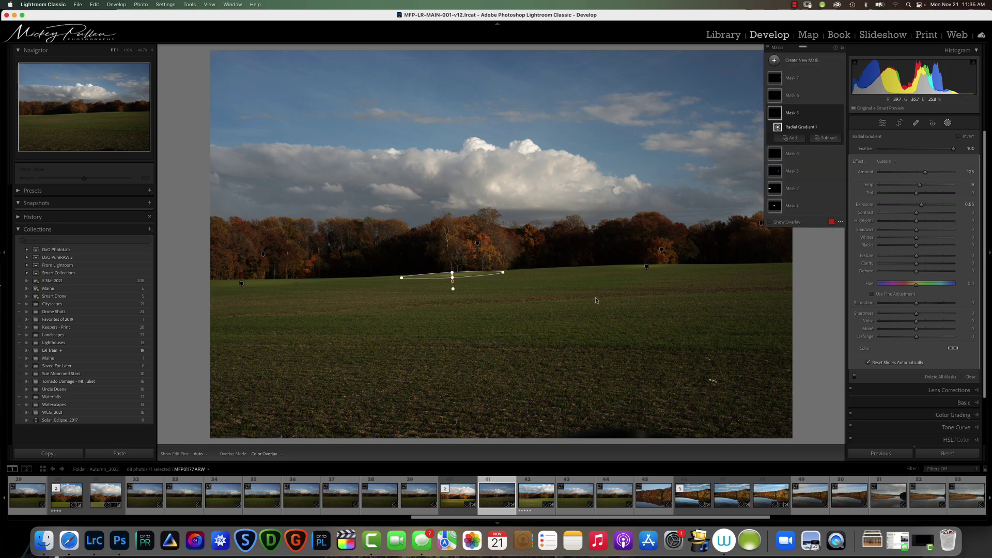